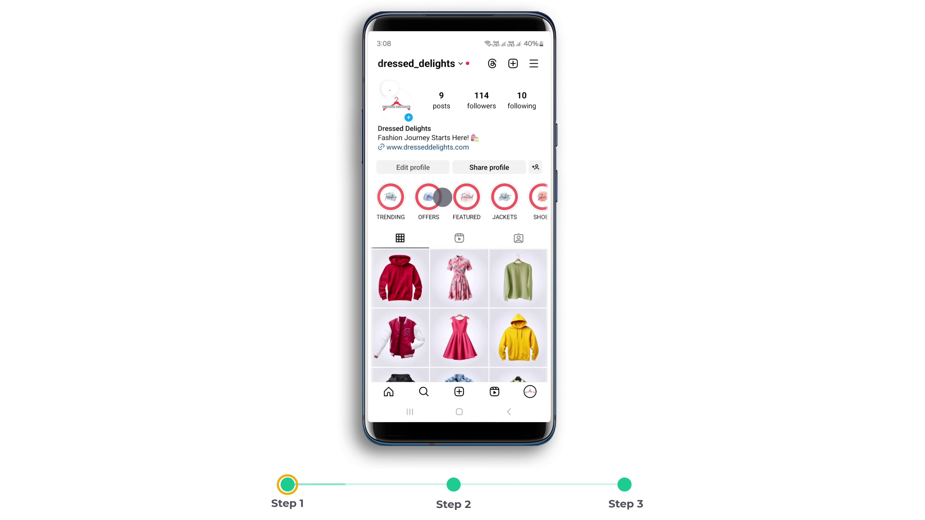
Step: Switch dressed_delights to a professional account with the Clothing (Brand) category
click(415, 168)
scroll(415, 168, down, 2)
scroll(459, 229, down, 1)
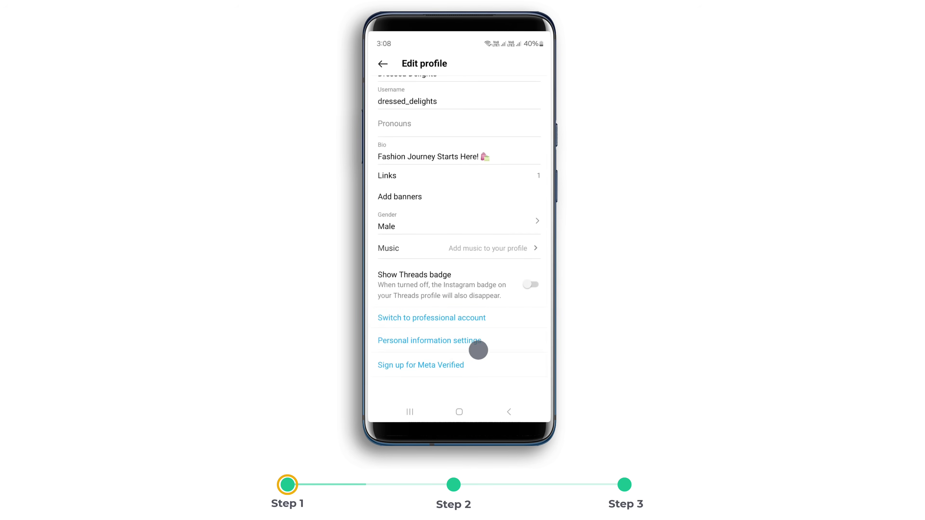
click(451, 317)
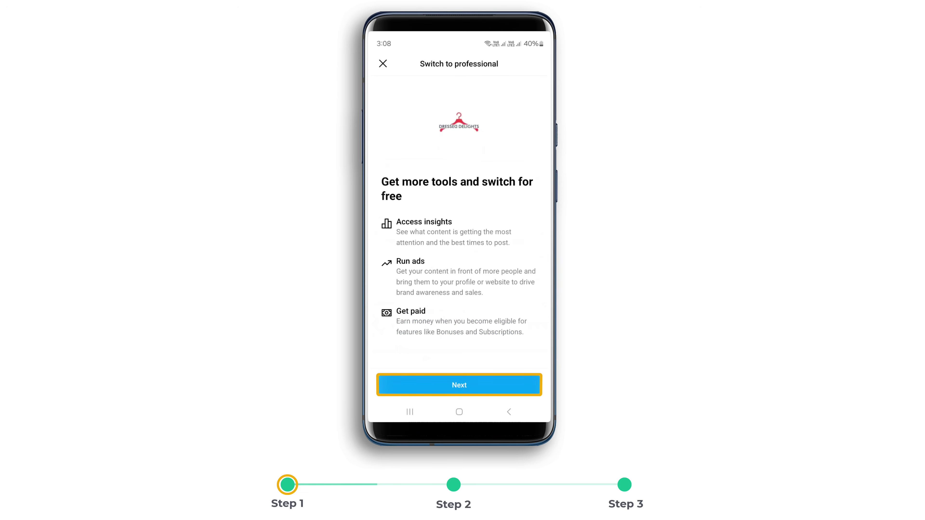
click(460, 385)
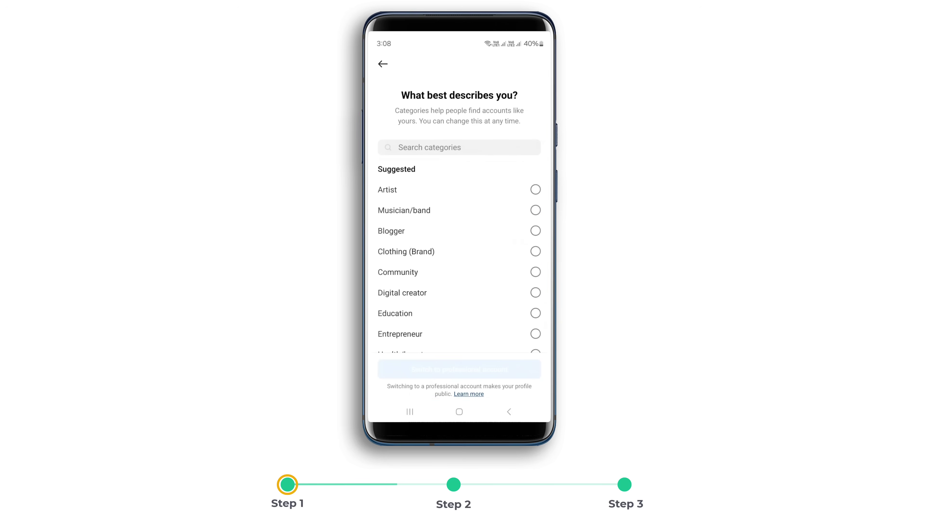
click(535, 251)
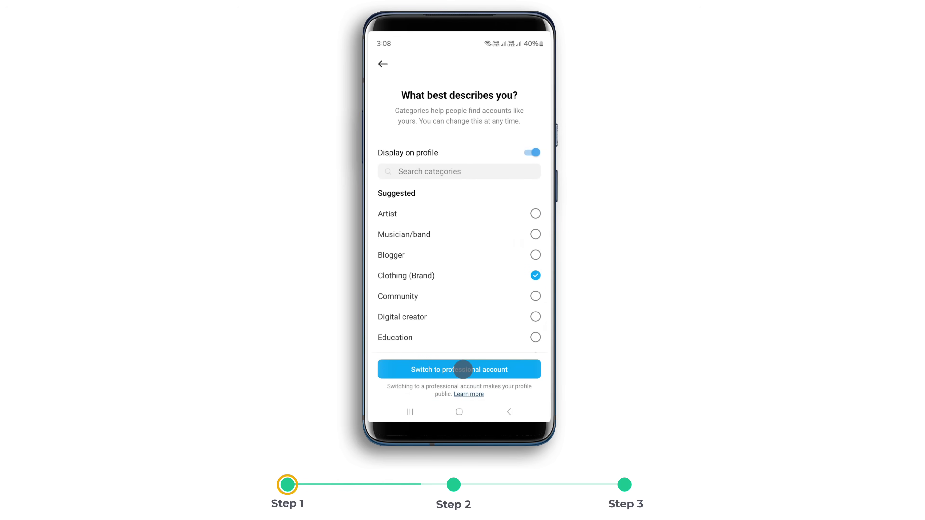
click(463, 369)
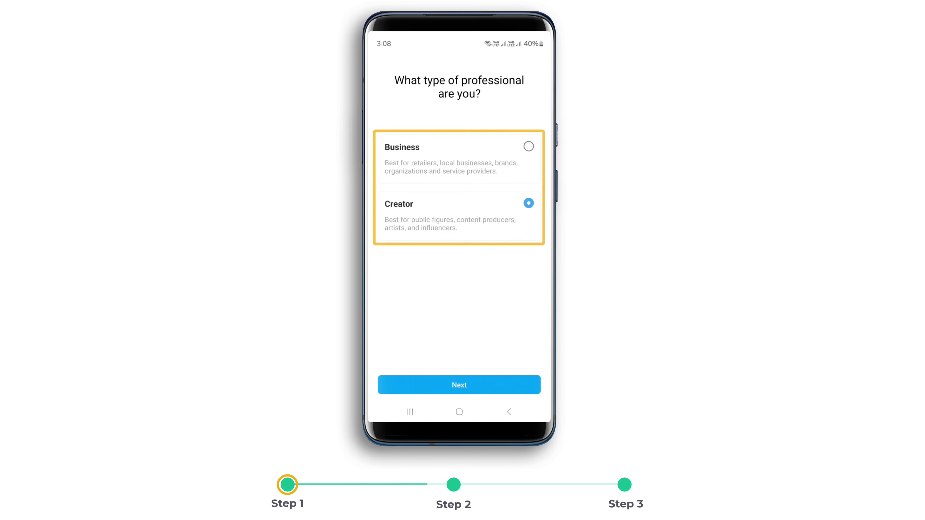
Step: Choose the Business account type and display the contact info on the profile
click(528, 147)
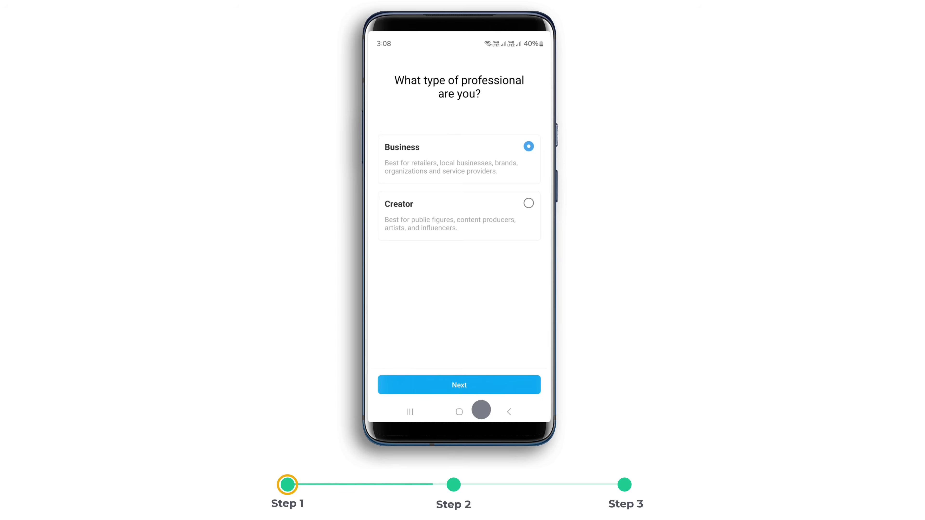
click(459, 386)
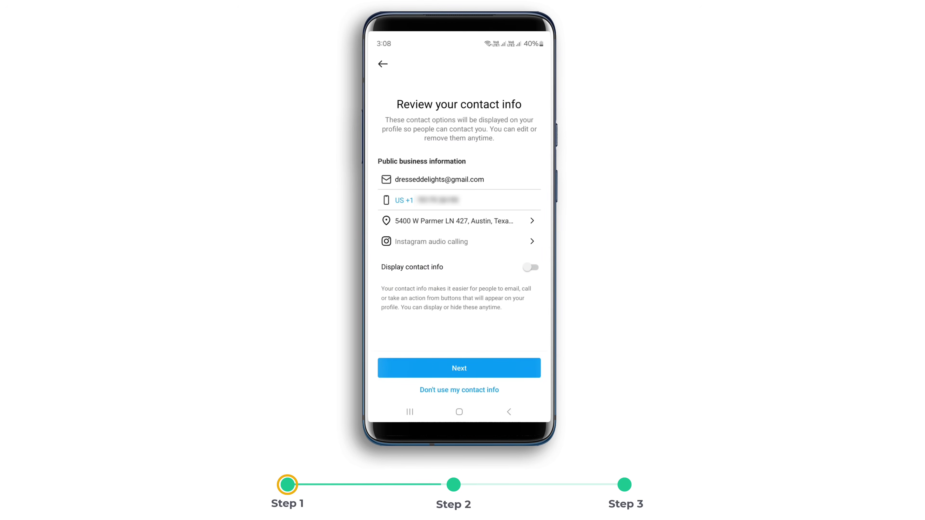
click(531, 268)
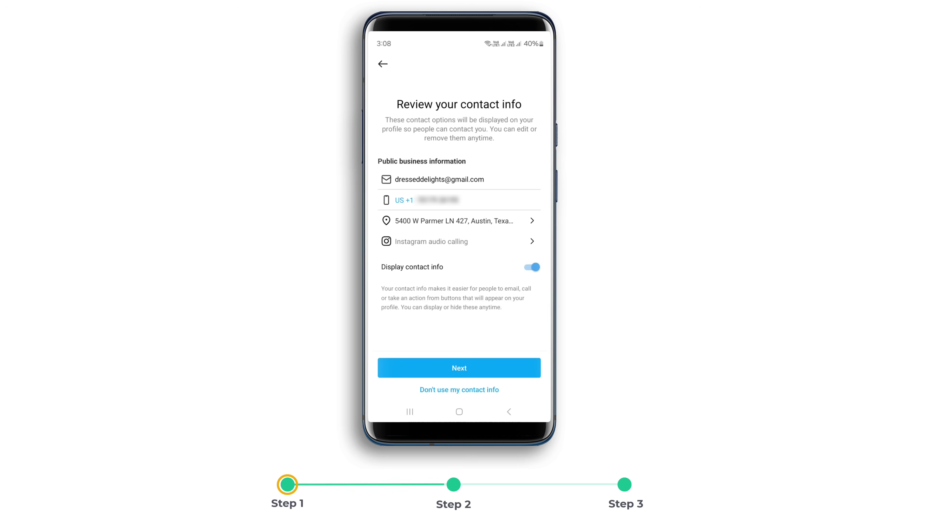
click(462, 367)
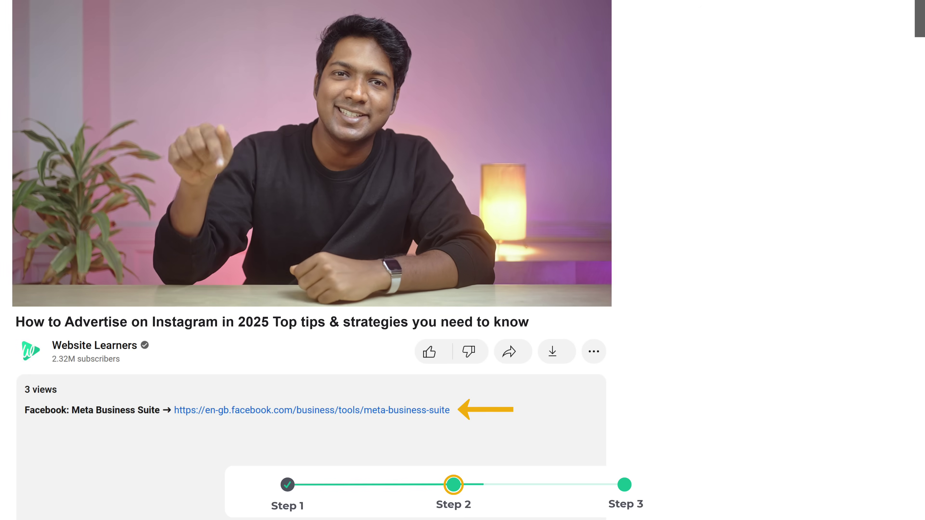
Step: Sign in to Meta Business Suite with Facebook from the suite's link
click(298, 411)
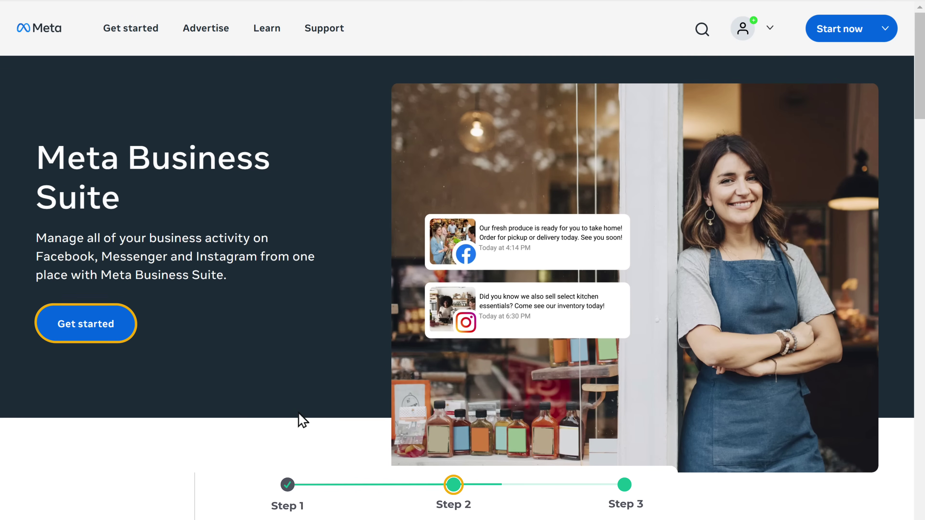
click(85, 334)
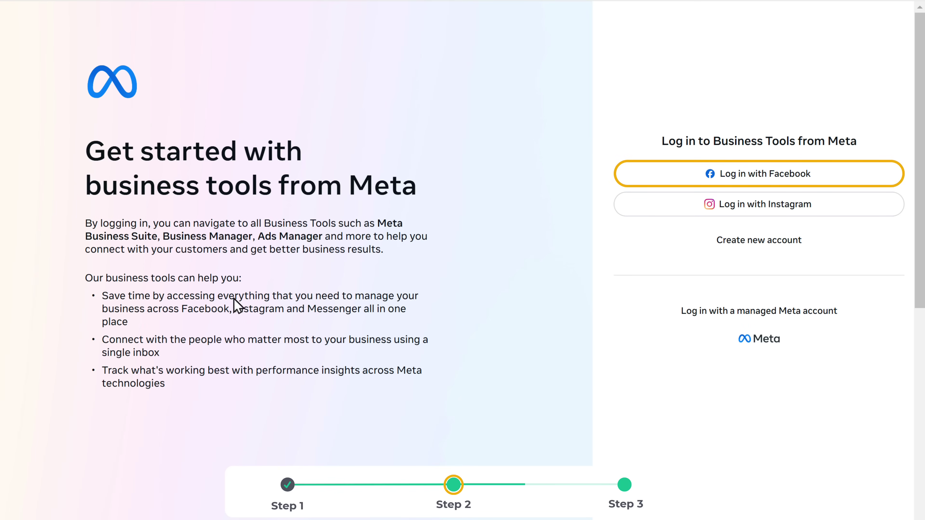
click(757, 182)
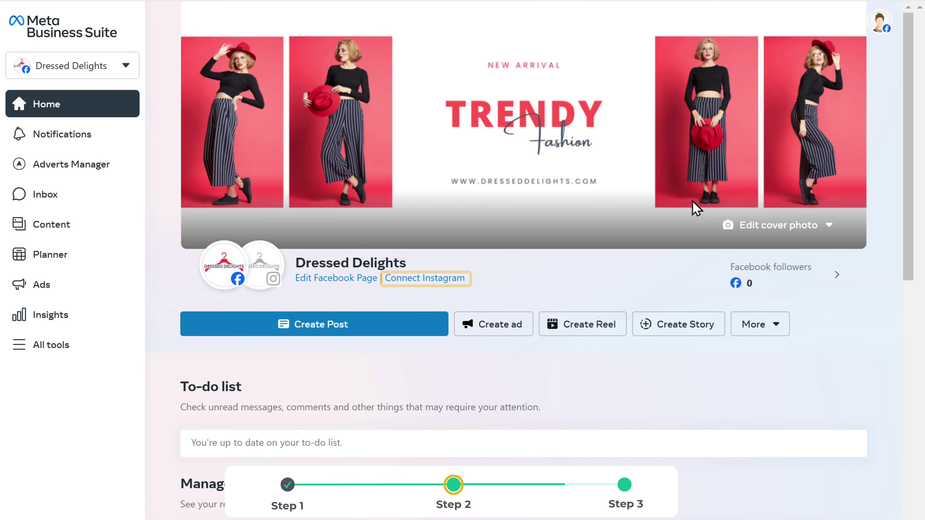
Step: Connect the dressed_delights Instagram account to the Dressed Delight Page and add both to the portfolio
click(425, 280)
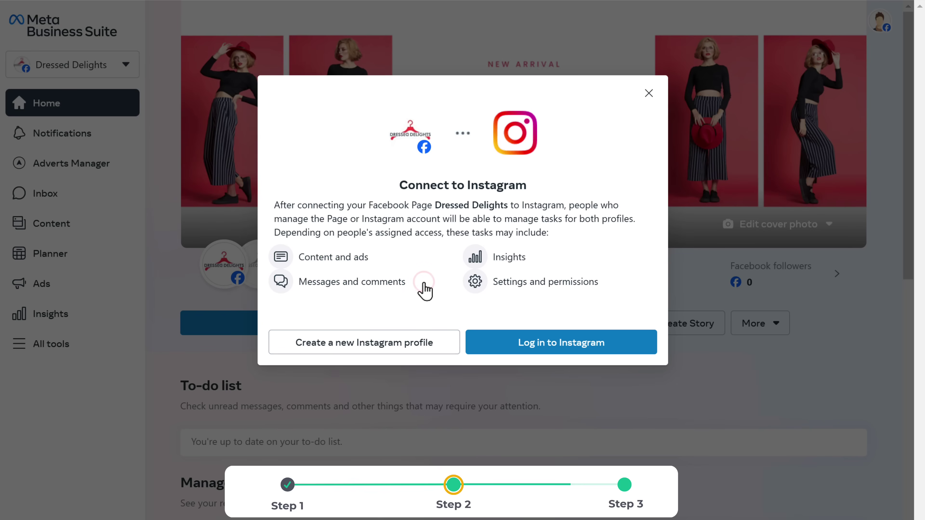
click(553, 348)
click(626, 314)
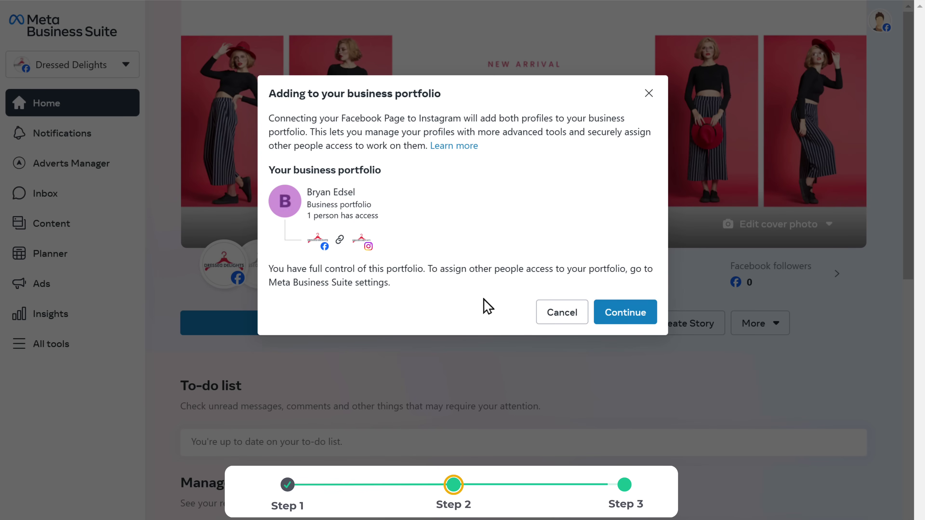
click(626, 317)
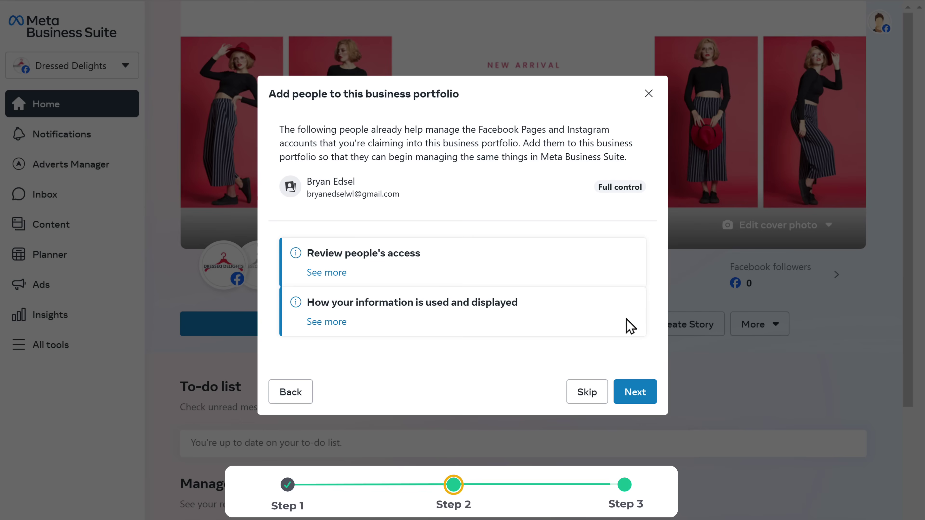
click(629, 399)
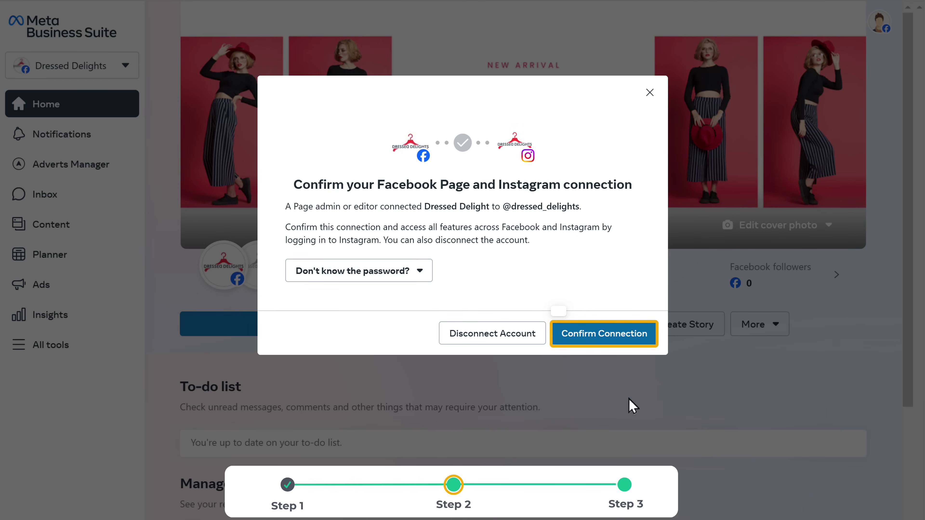
click(604, 340)
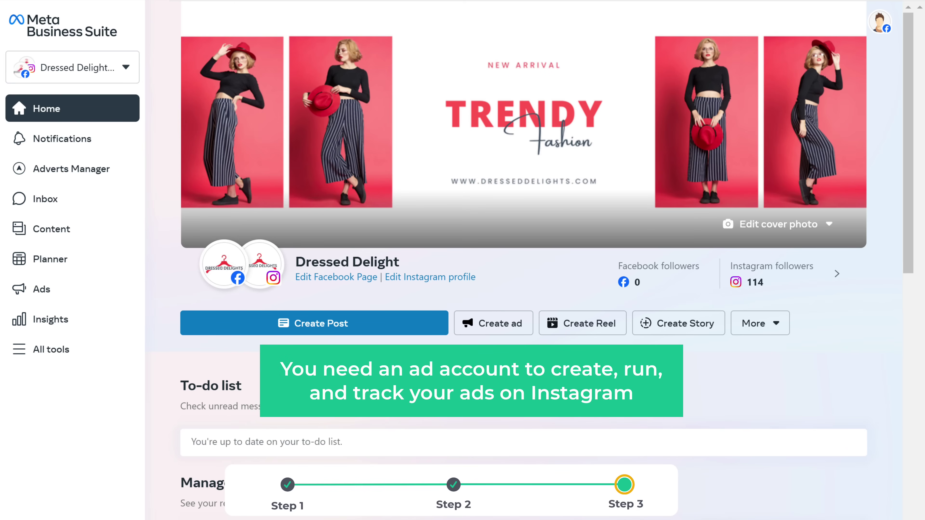
Step: Open the portfolio's Ad accounts settings and begin adding a new ad account
scroll(463, 255, down, 4)
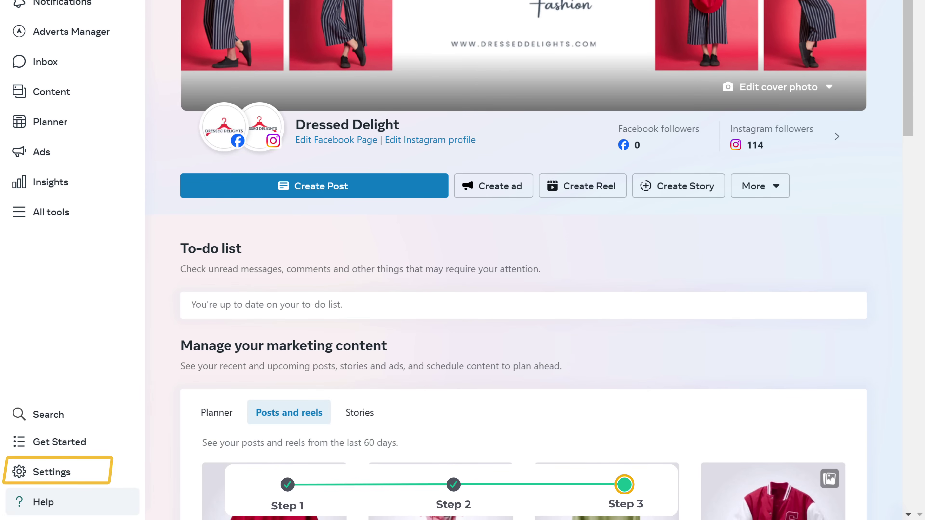
click(49, 481)
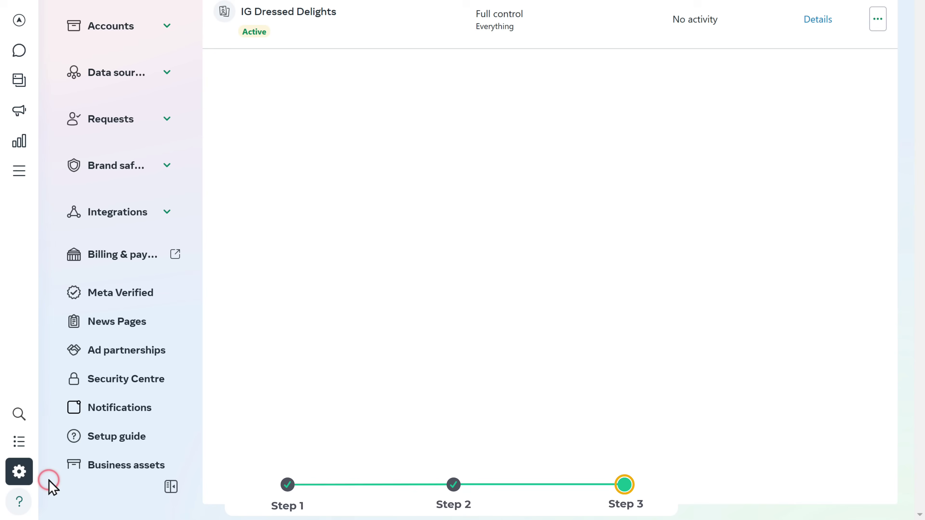
scroll(113, 197, up, 4)
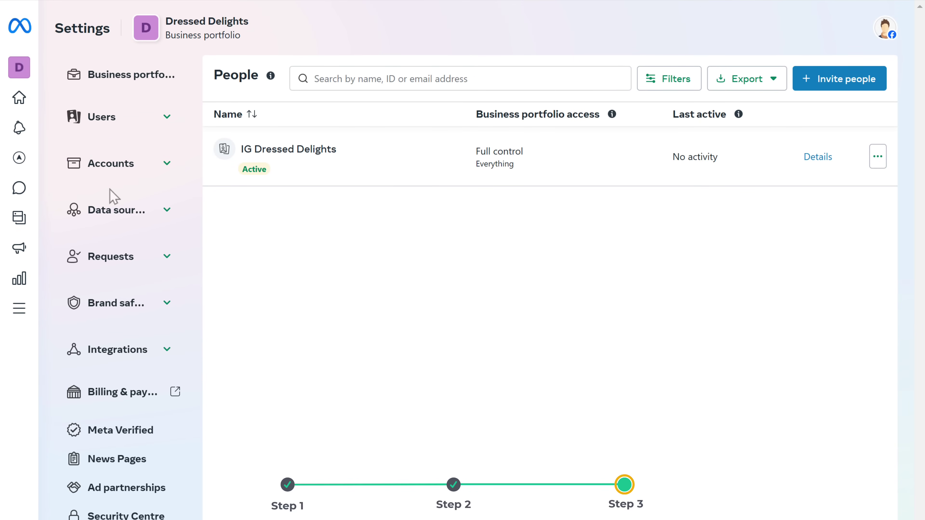
click(112, 175)
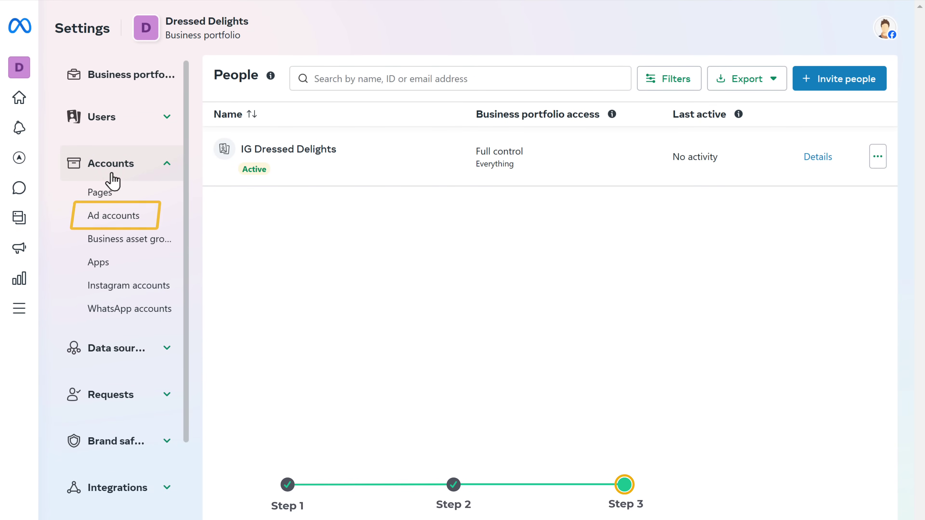
click(114, 218)
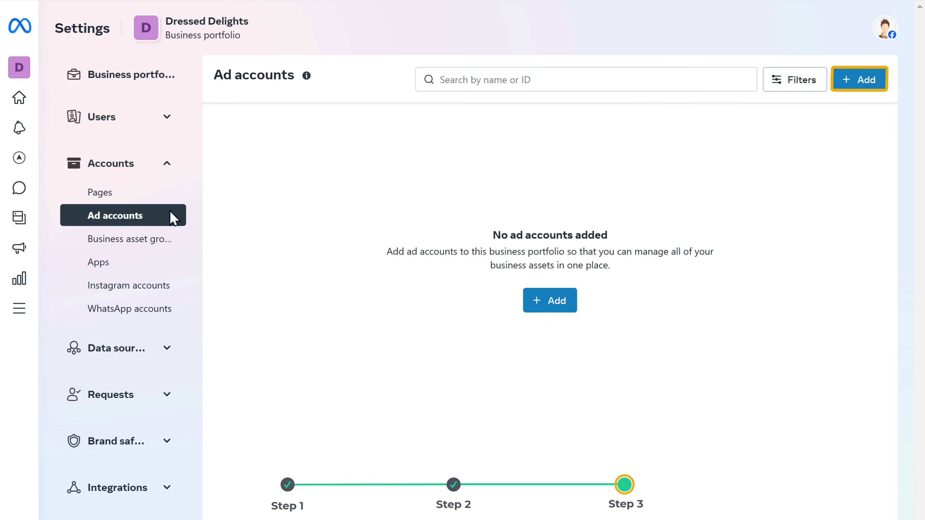
click(860, 87)
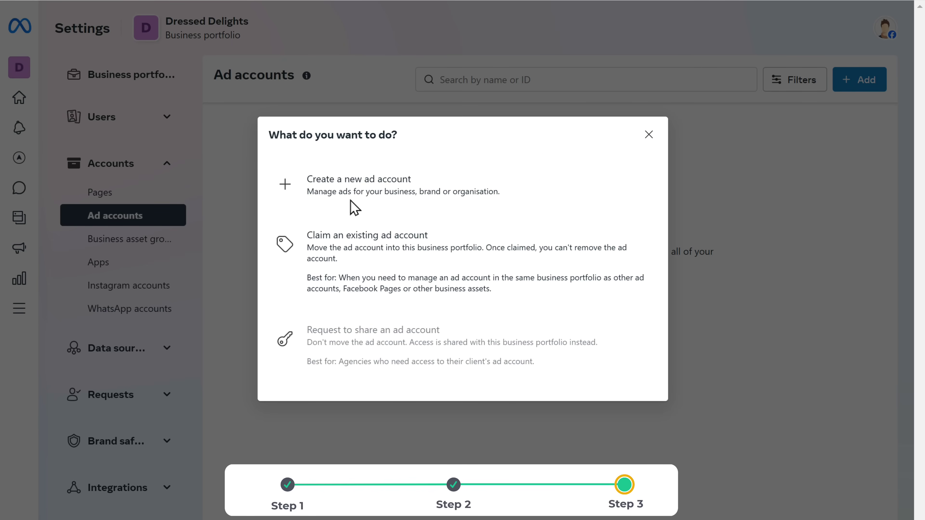
Step: Start a new ad account named Dressed Delights Ads in the (GMT+06:00) Etc/GMT-6 time zone
click(352, 208)
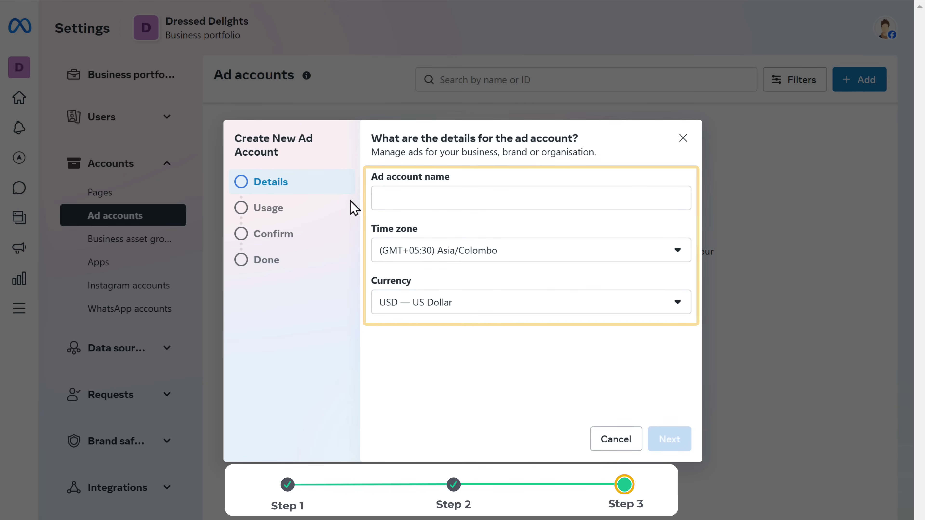
click(377, 198)
text(Dressed Delights Ads)
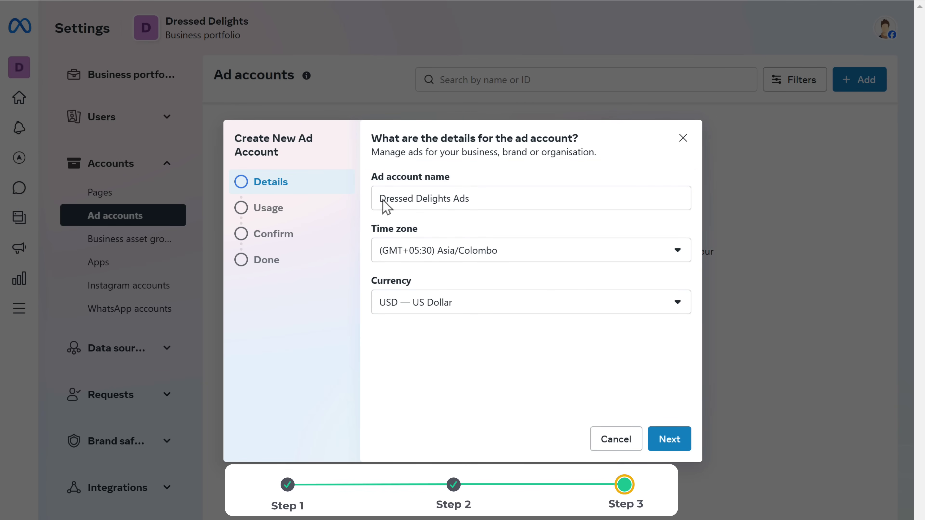
click(676, 252)
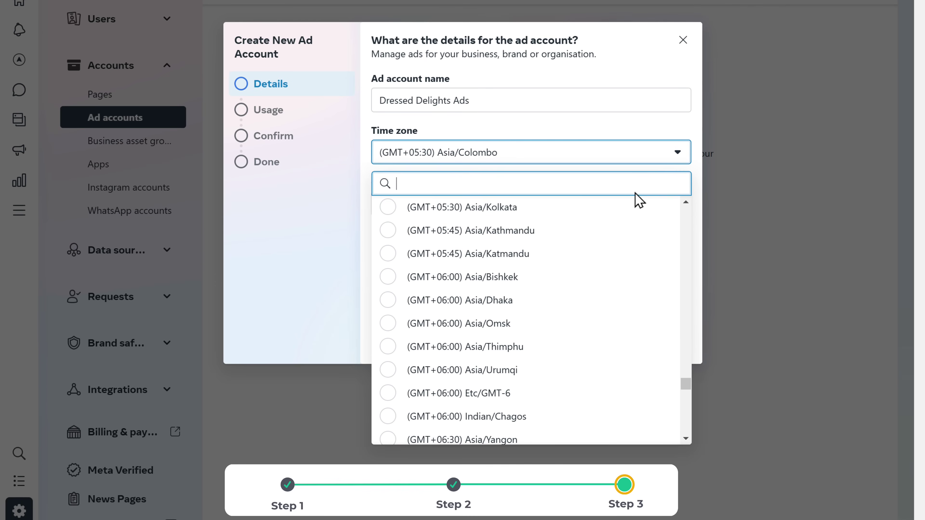
click(389, 393)
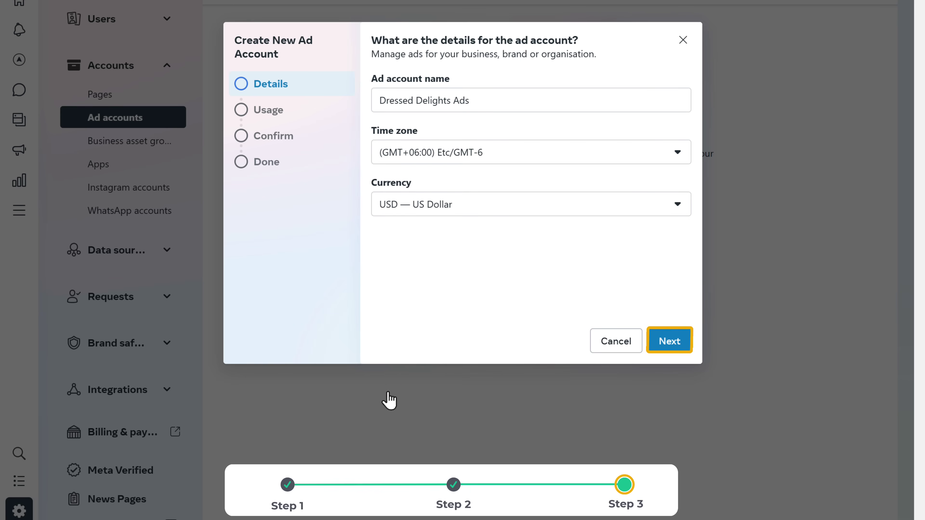
Step: Mark the ad account as for your own business, accept the terms, and create it
click(672, 348)
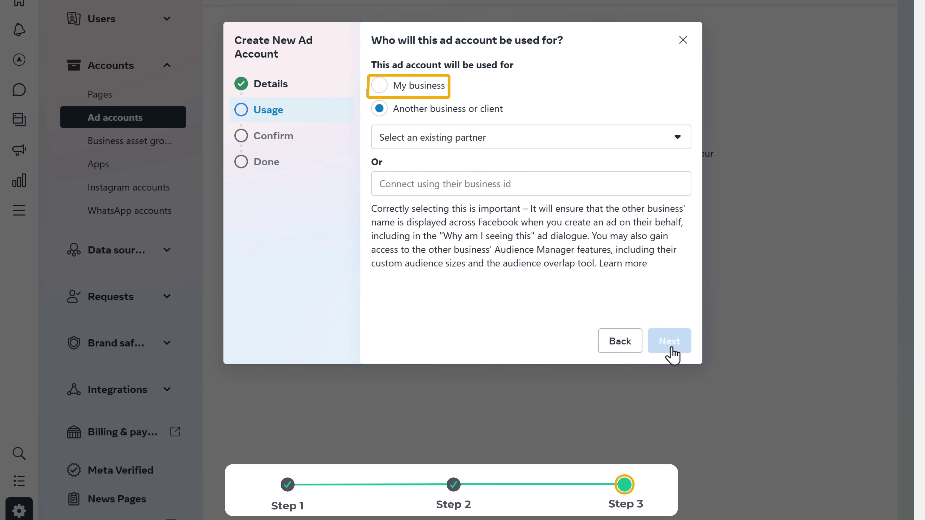
click(380, 86)
click(670, 349)
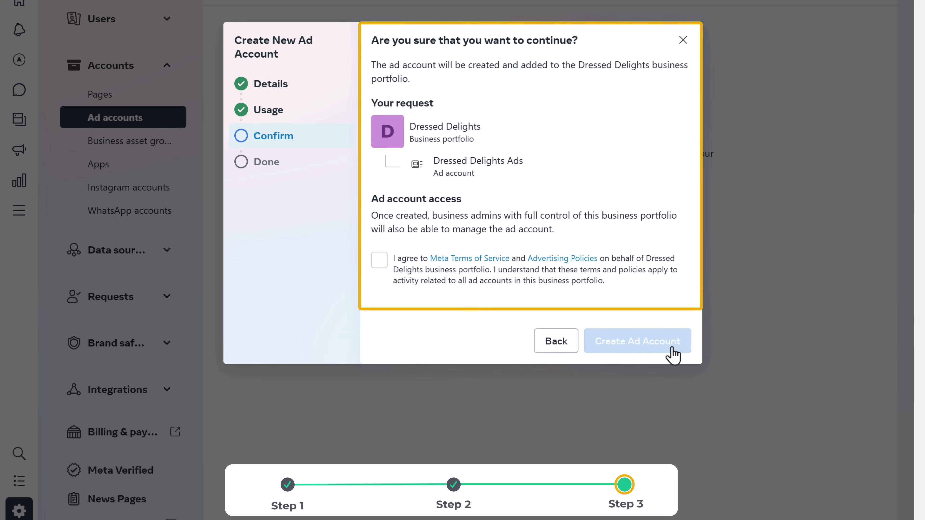
click(379, 262)
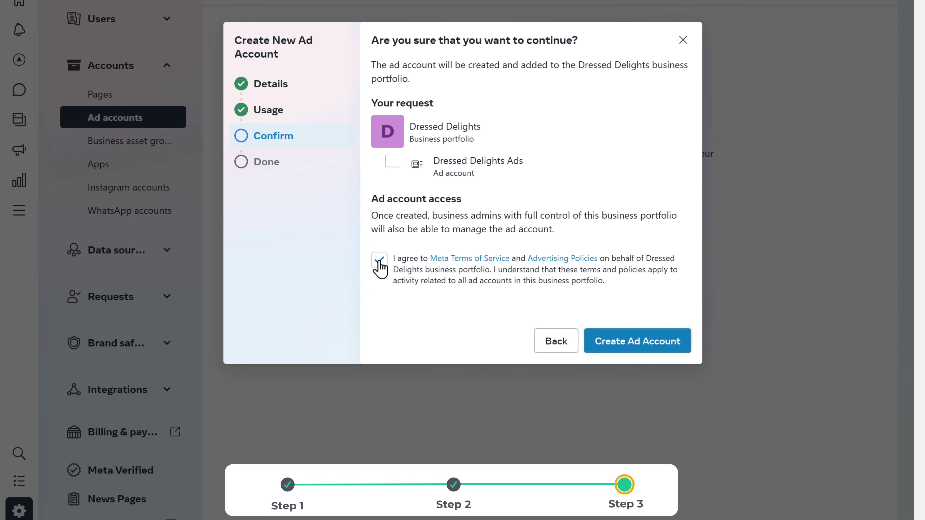
click(635, 349)
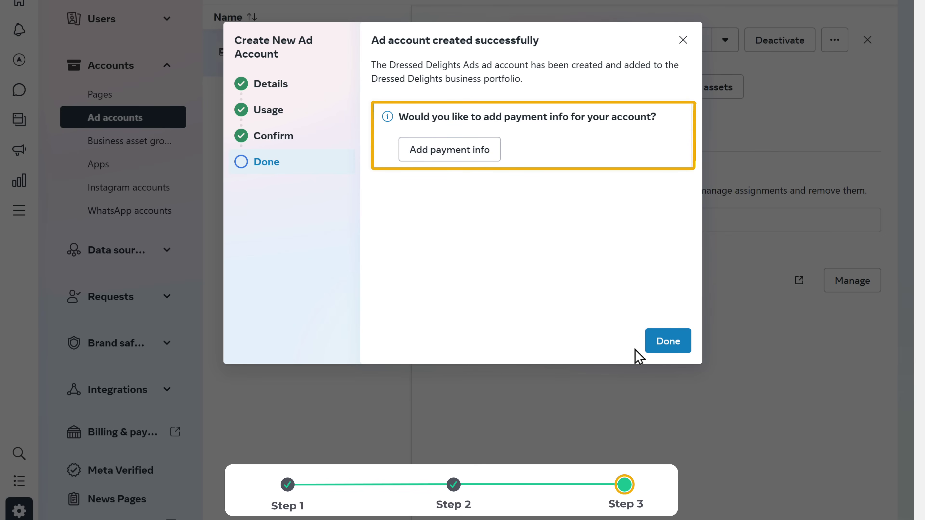
click(668, 343)
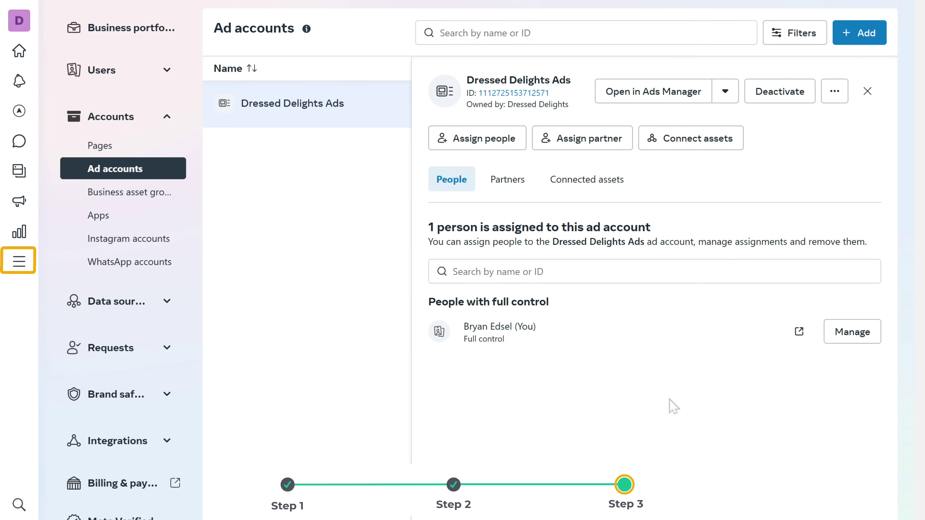
mouse_move(17, 261)
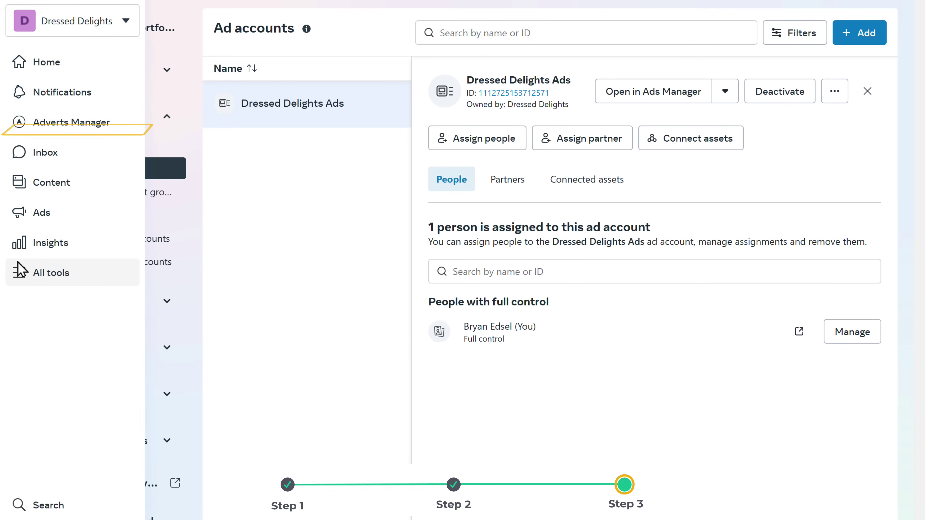
Step: From the ad account overview, save a debit or credit card plus business name and address
click(66, 130)
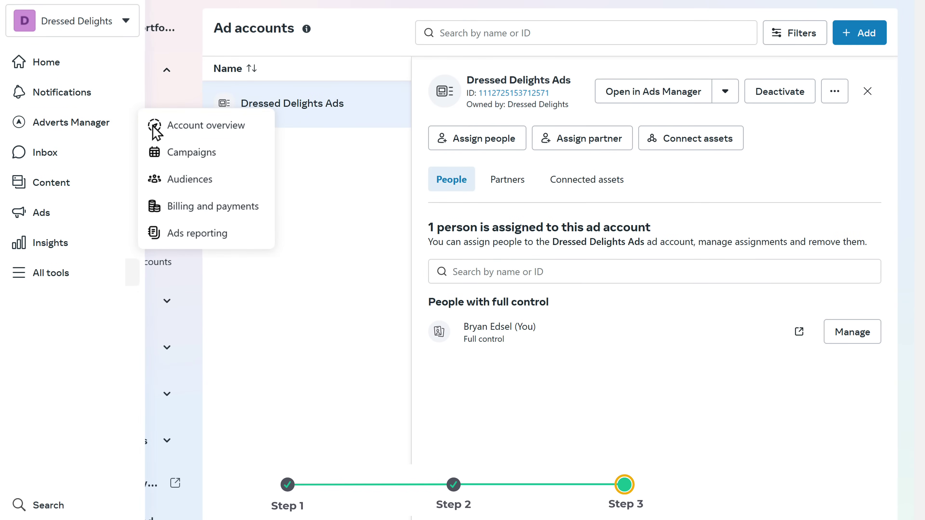
click(197, 125)
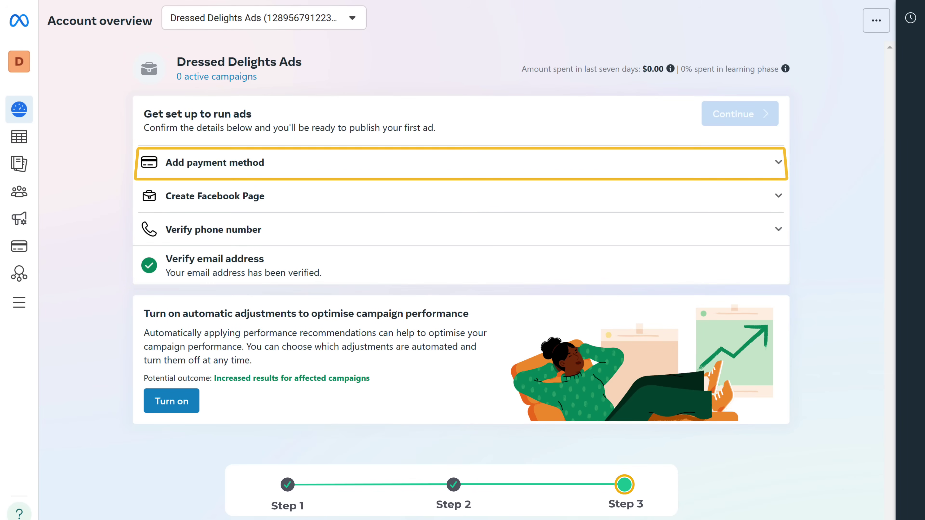
click(209, 168)
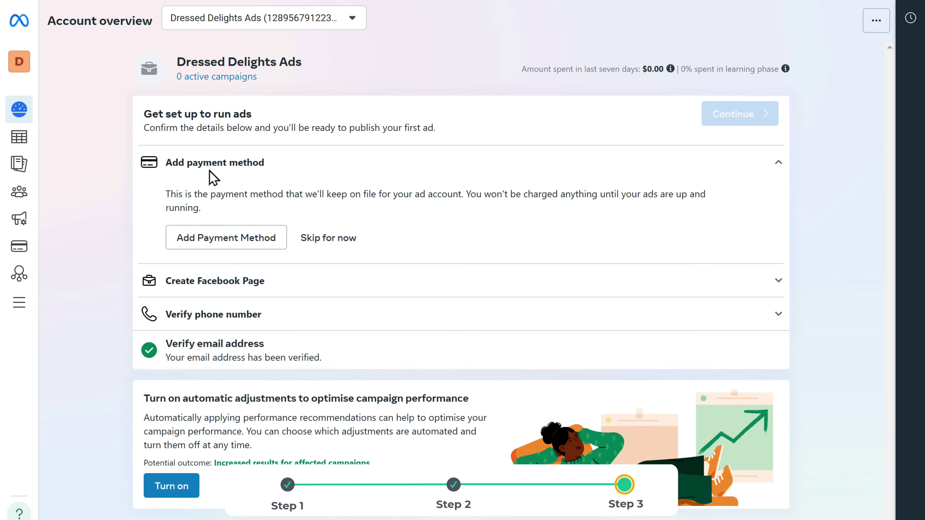
click(219, 236)
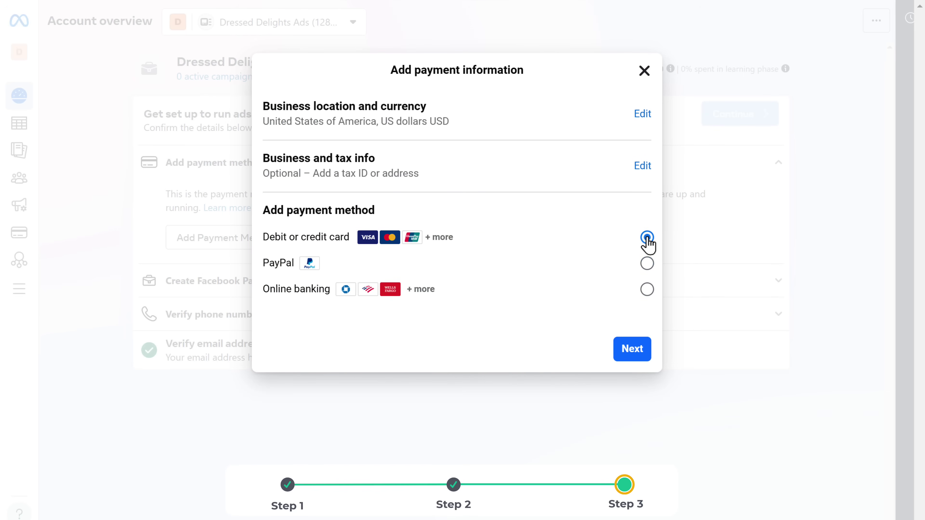
click(635, 351)
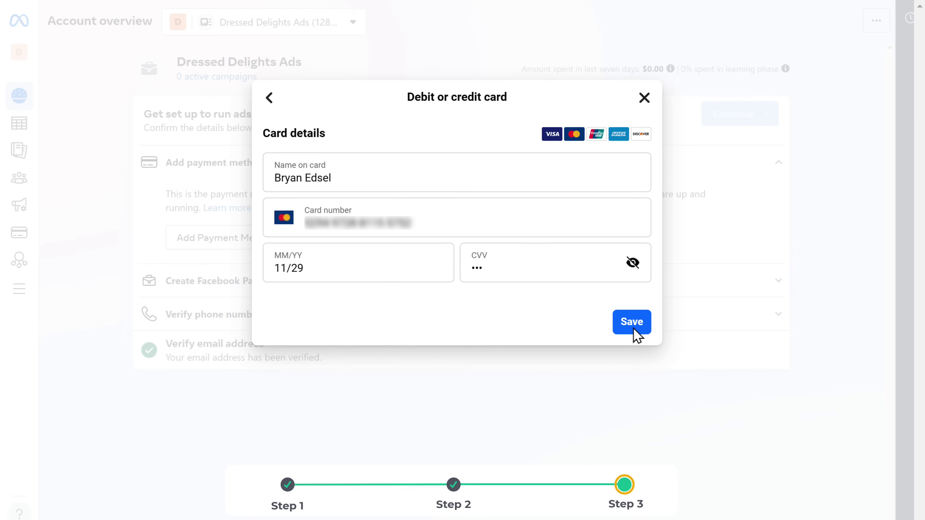
click(633, 322)
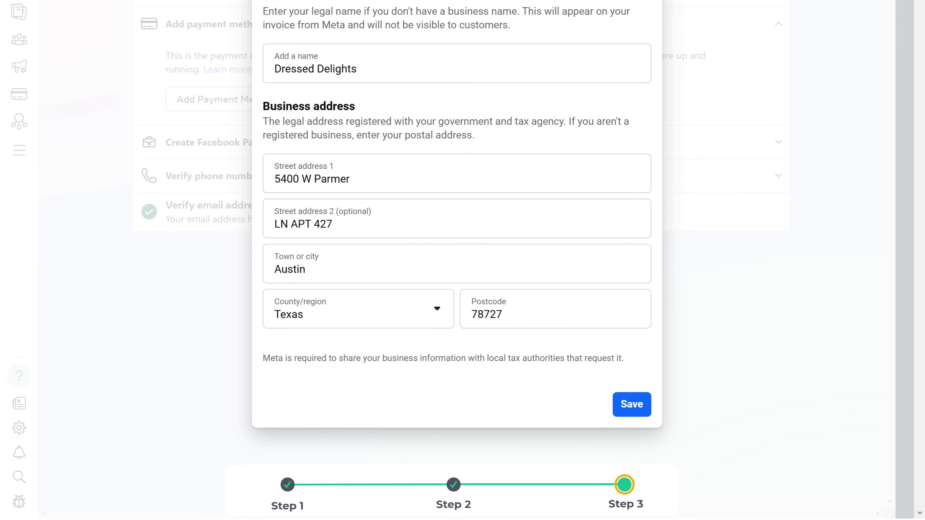
click(634, 412)
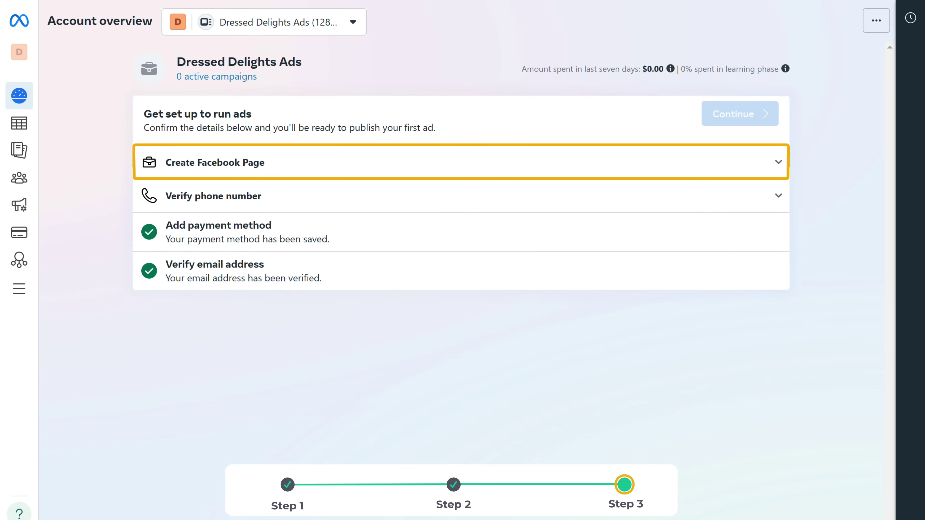
Step: Confirm the Dressed Delight Page for ads and submit a phone number for verification
click(208, 170)
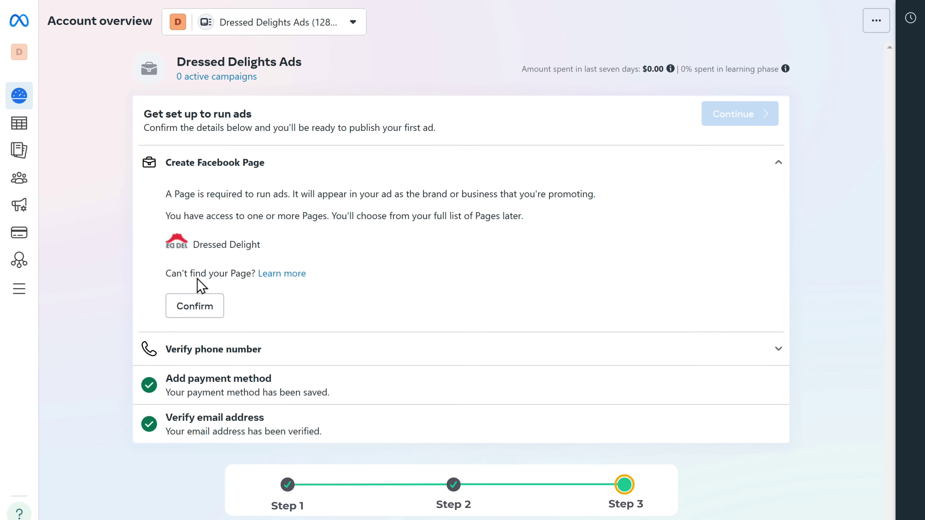
click(196, 315)
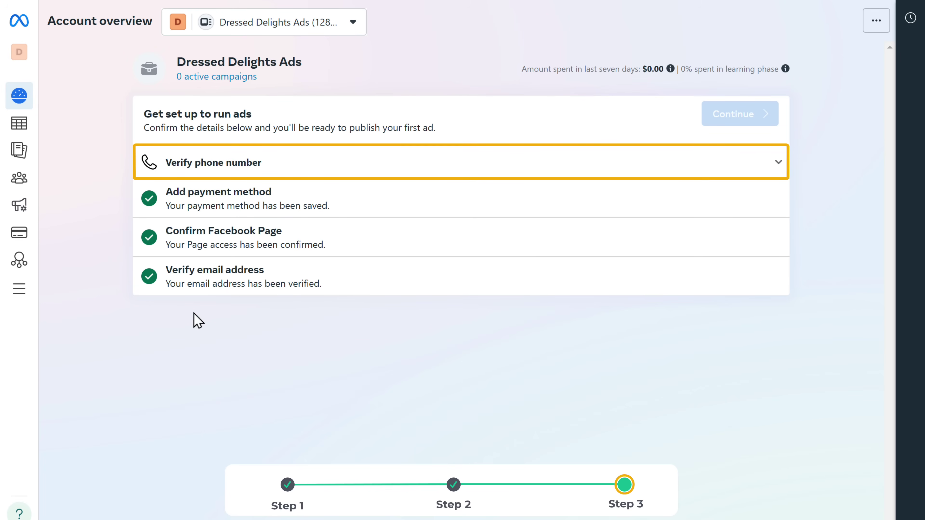
click(204, 173)
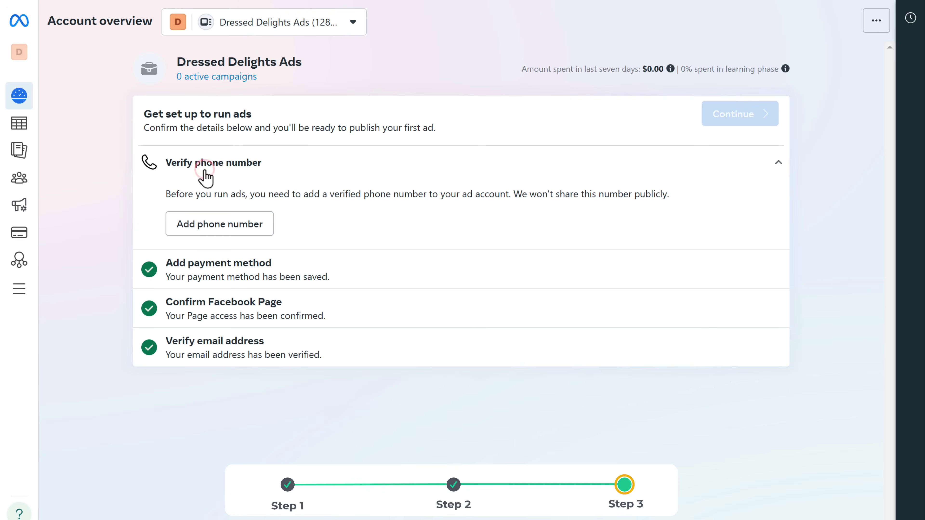
click(217, 230)
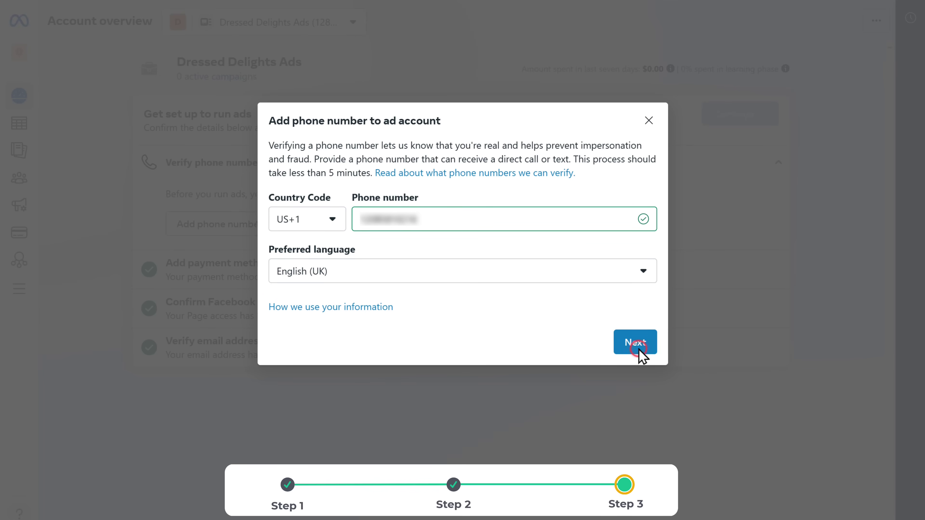
click(637, 349)
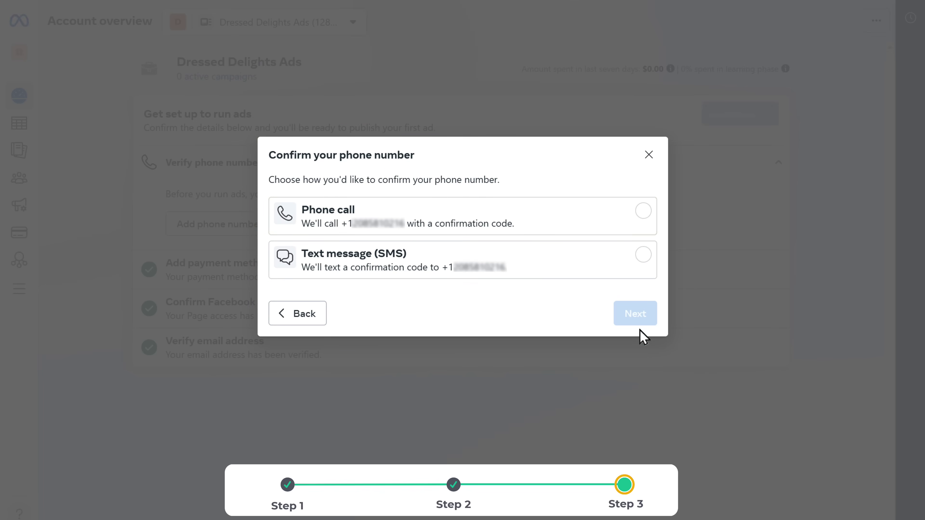
Step: Verify the phone number with the confirmation code received by text message
click(643, 255)
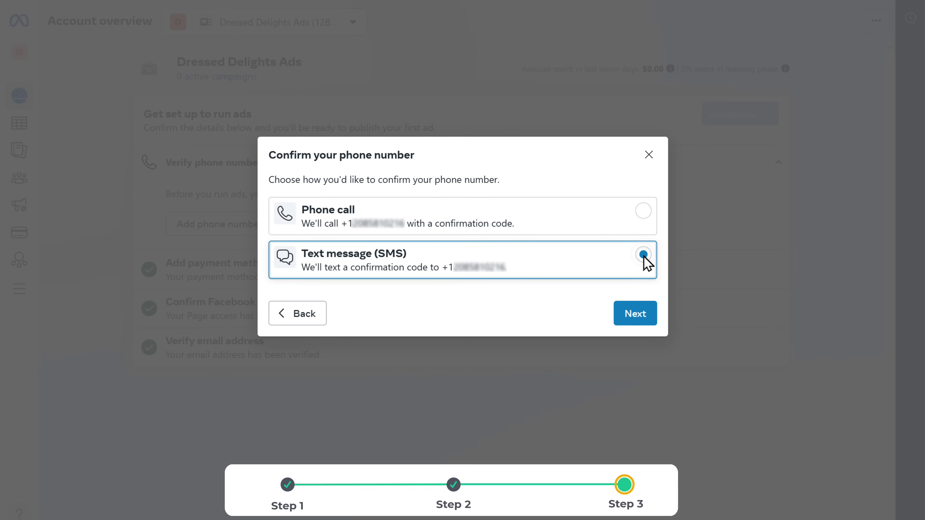
click(640, 315)
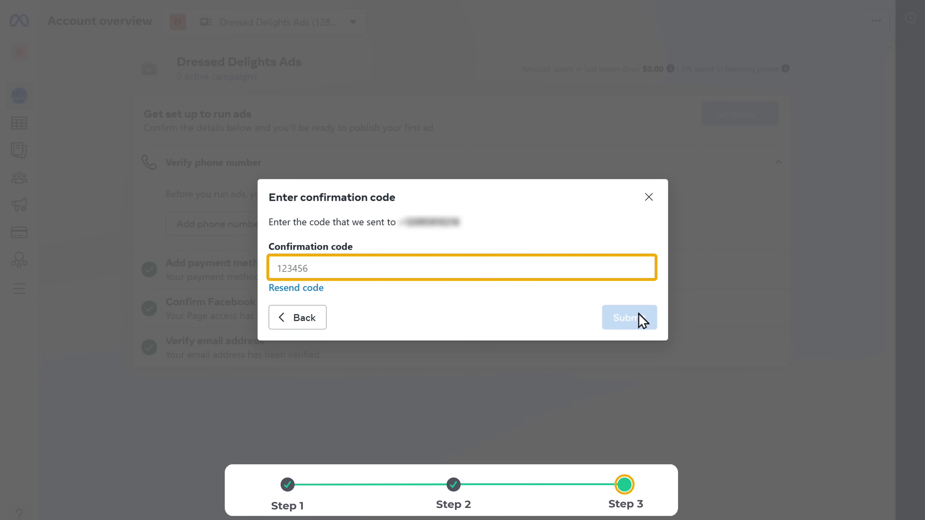
click(278, 269)
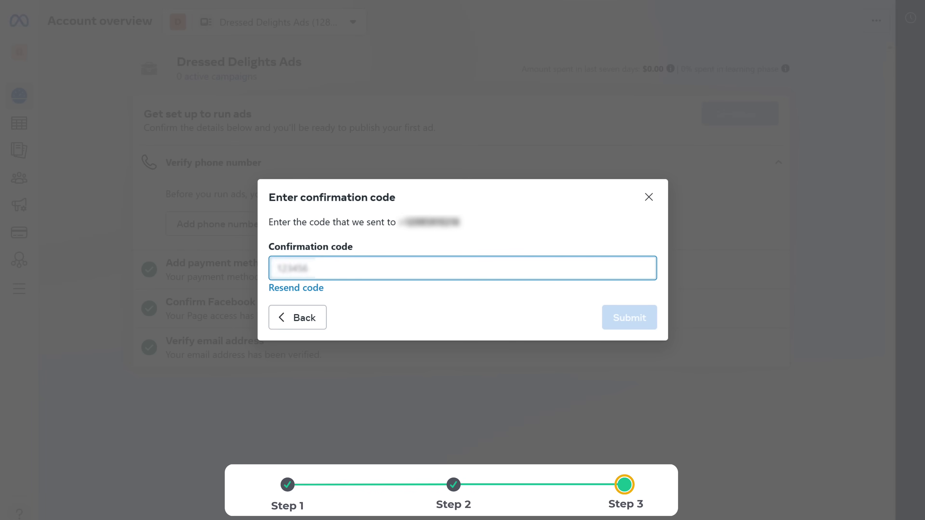
click(632, 326)
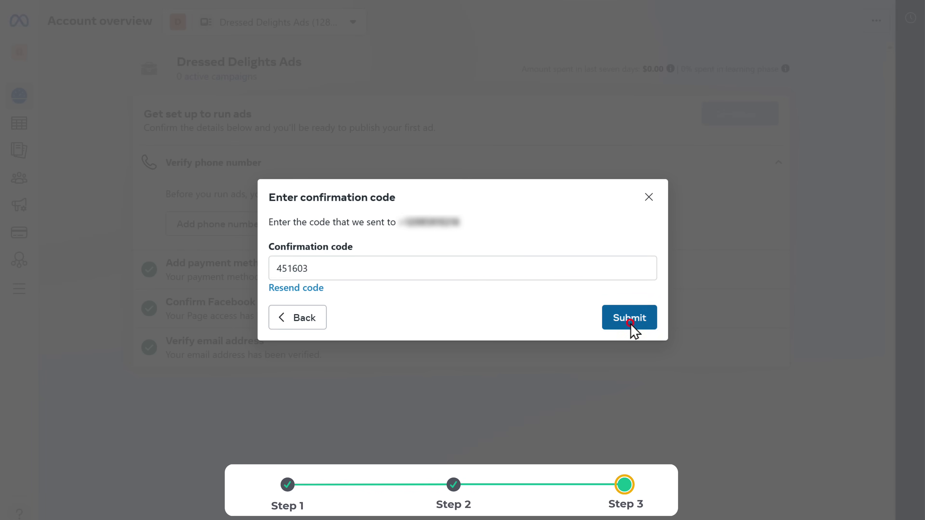
click(634, 314)
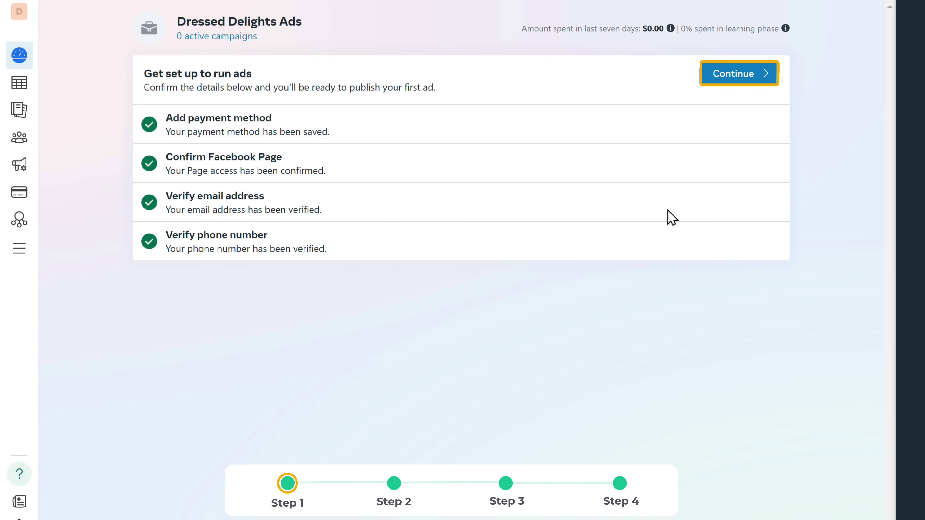
Step: Open the Create new campaign dialog from the setup card's Continue button
click(735, 78)
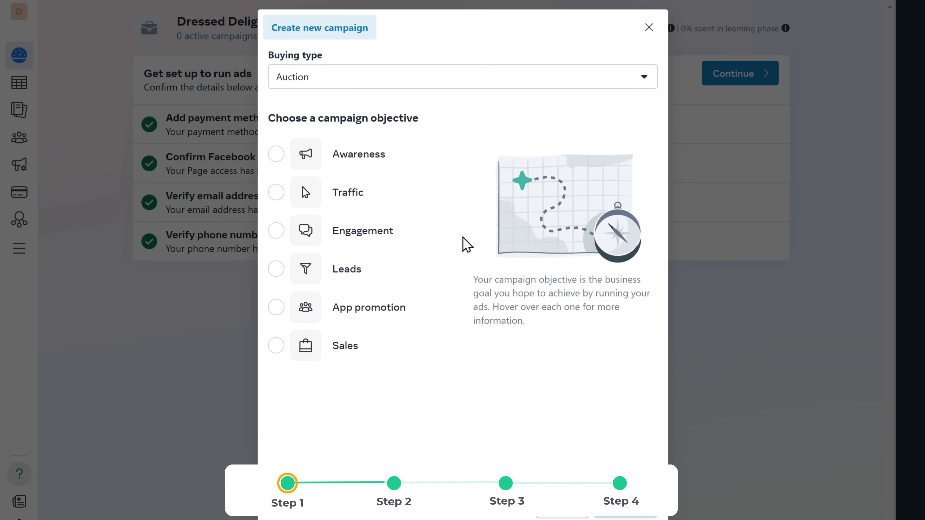
Step: Choose the Sales objective with a manual sales campaign setup
click(276, 345)
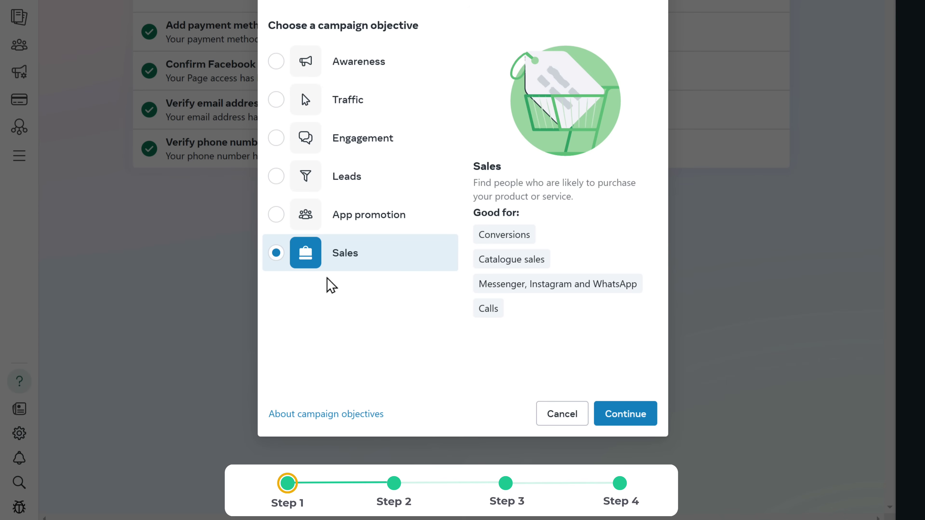
click(610, 419)
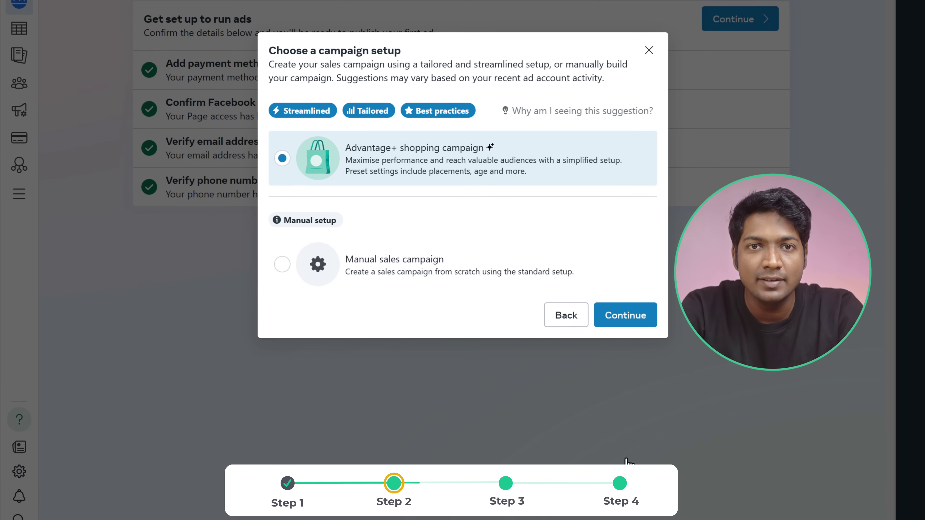
click(283, 264)
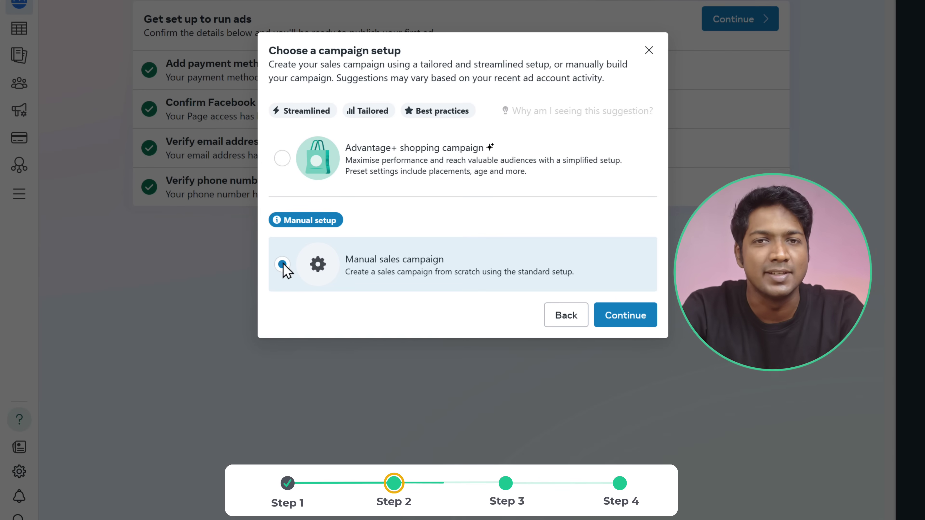
click(625, 317)
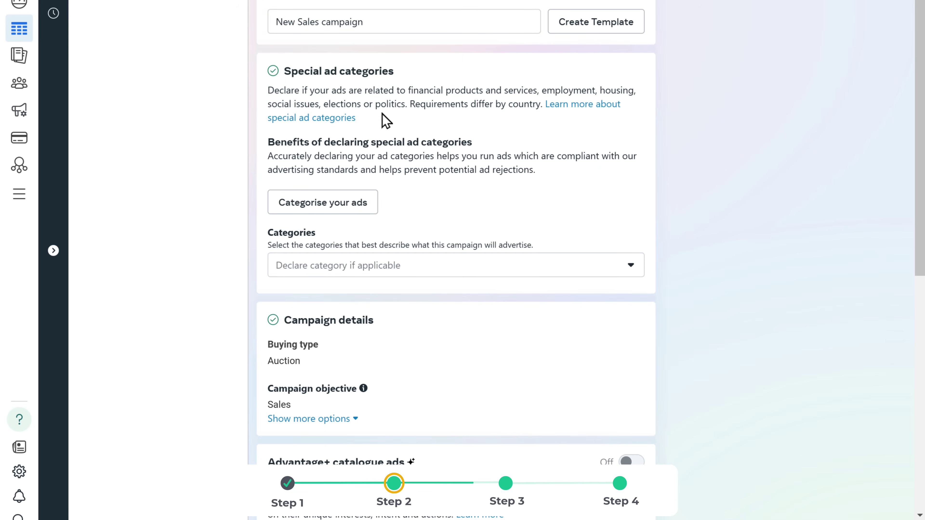
Step: Close the Special ad categories list without declaring any category and move down the form
click(276, 23)
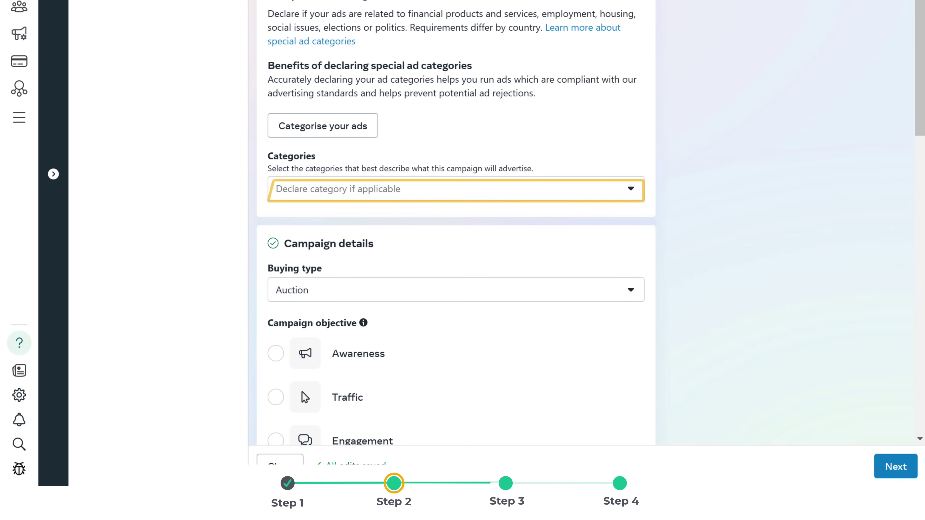
click(631, 191)
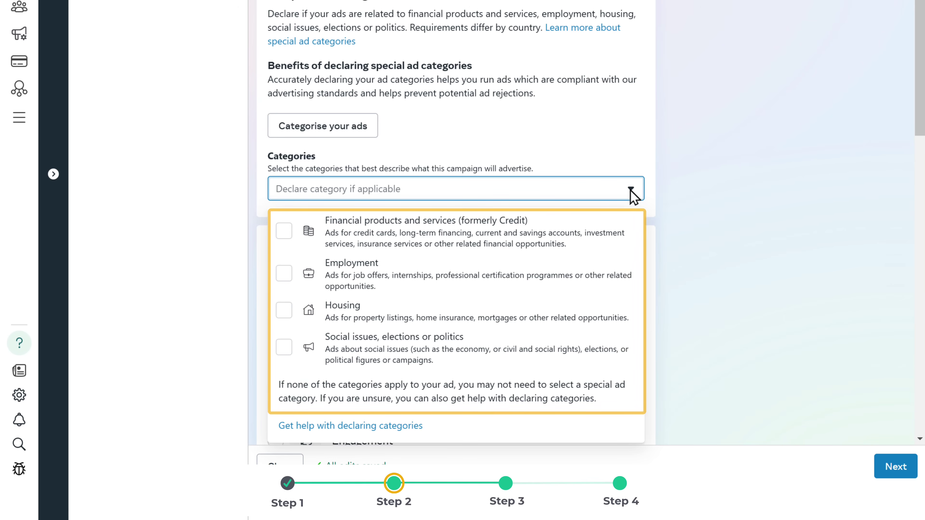
click(630, 188)
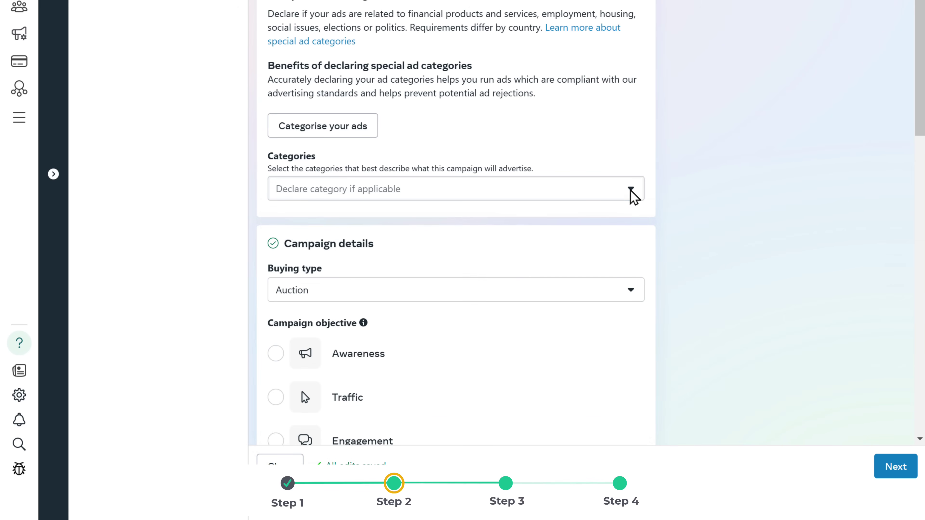
scroll(631, 189, down, 10)
scroll(634, 197, down, 5)
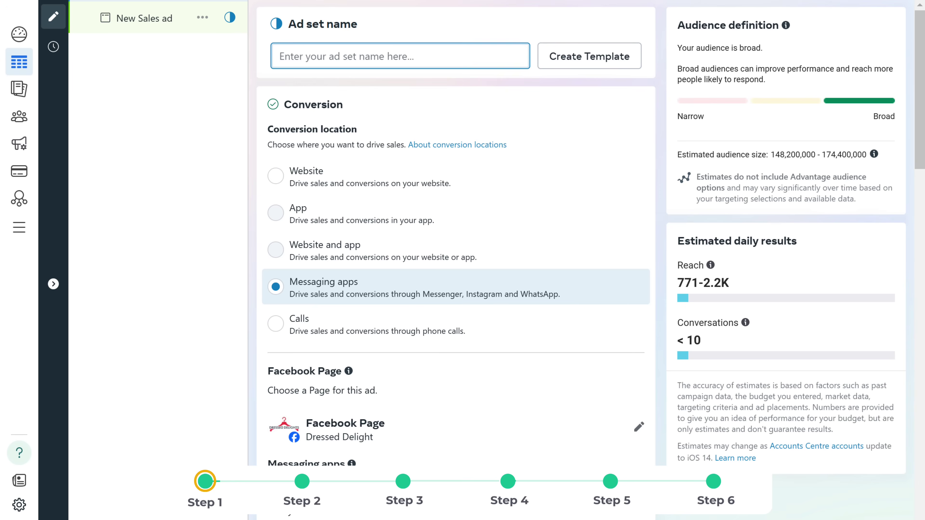
Step: Name the ad set '25% Discount Sale', target Website conversions, and keep Maximise number of conversions
text(25% Discount Sale)
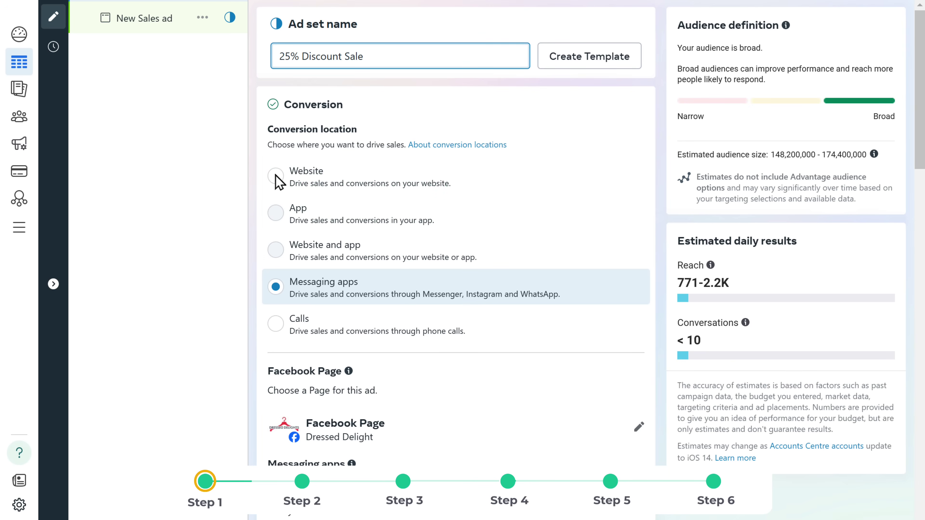
click(276, 177)
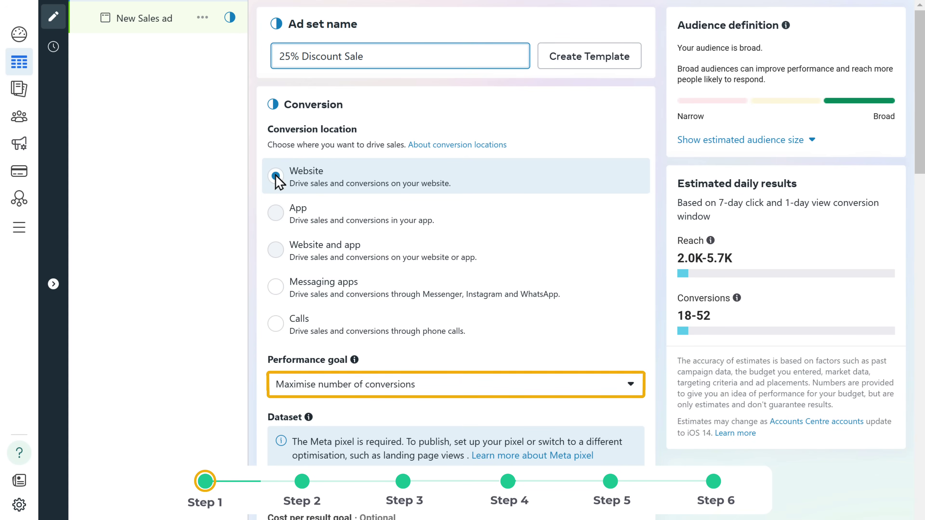
click(631, 386)
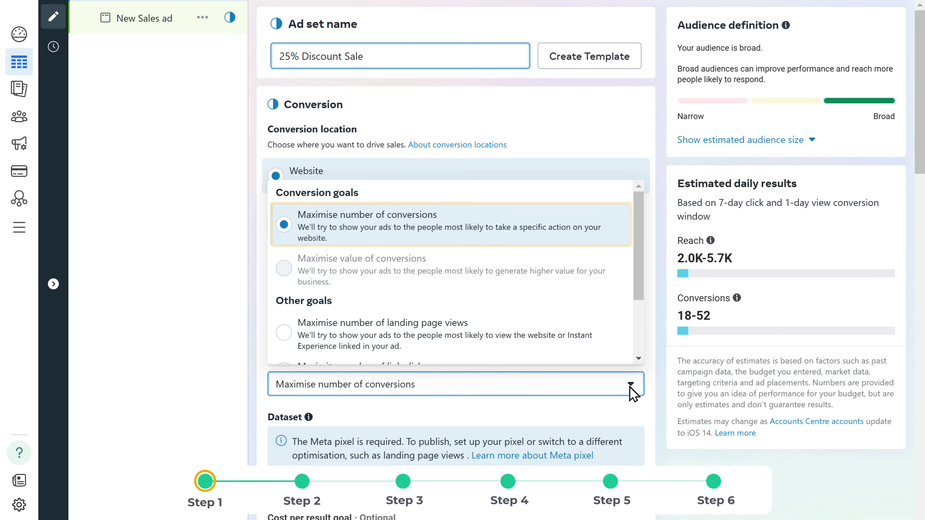
click(630, 384)
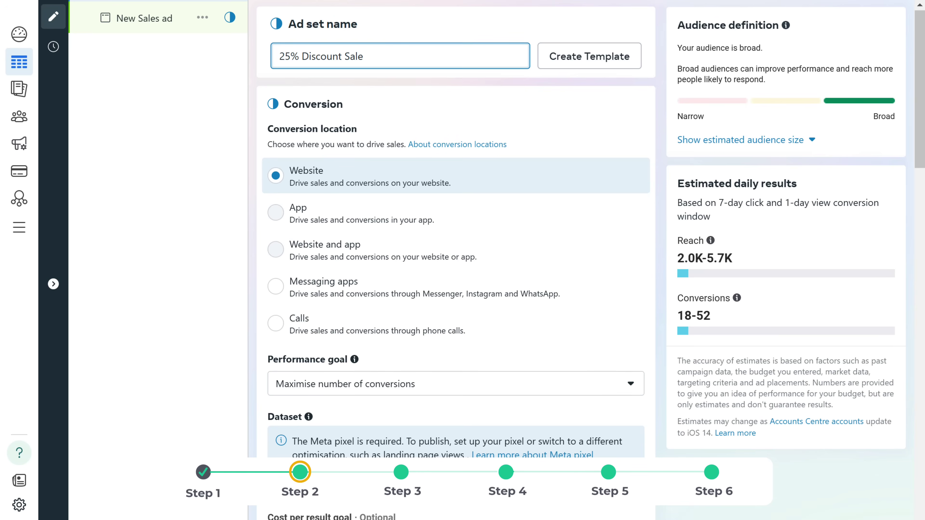
Step: Create a new Meta pixel named 'Dressed Delights Sale Tracker' from the Dataset section
scroll(455, 255, down, 8)
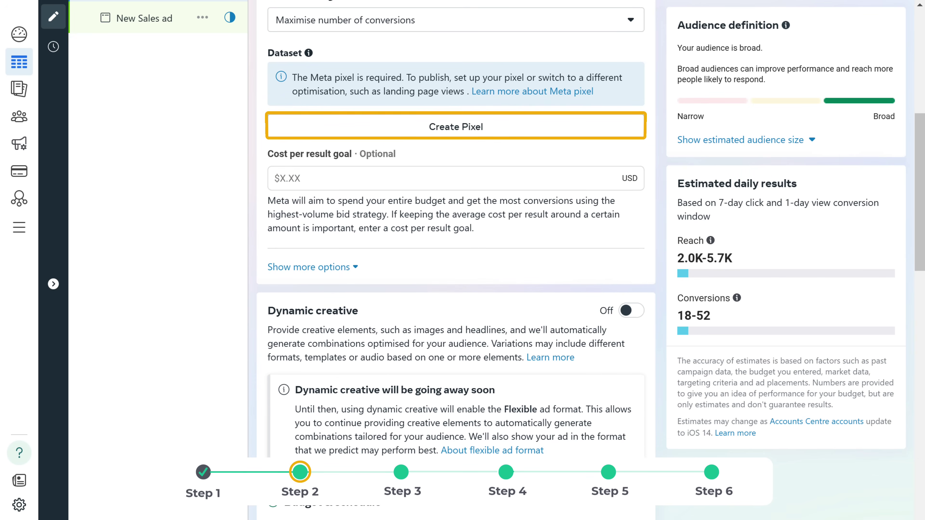
click(458, 133)
click(295, 184)
text(Dress)
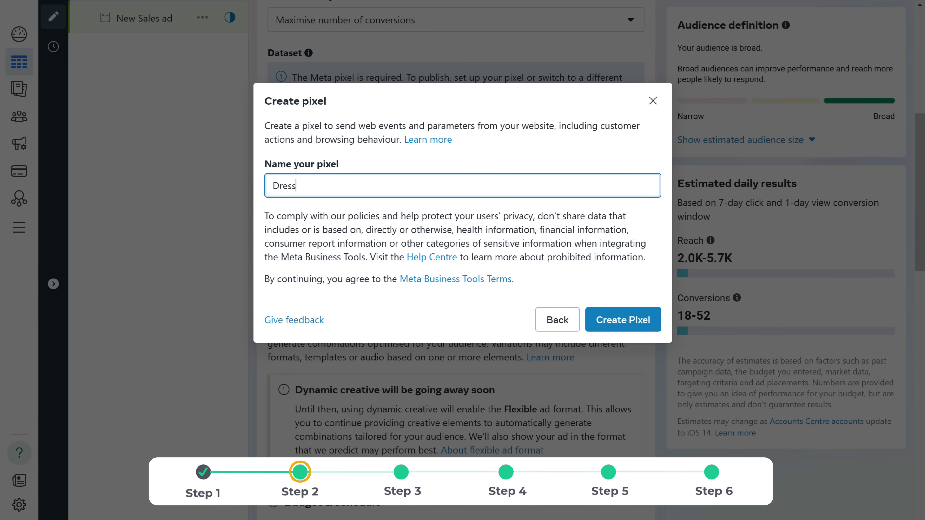
text(ed Delights Sale Tracker)
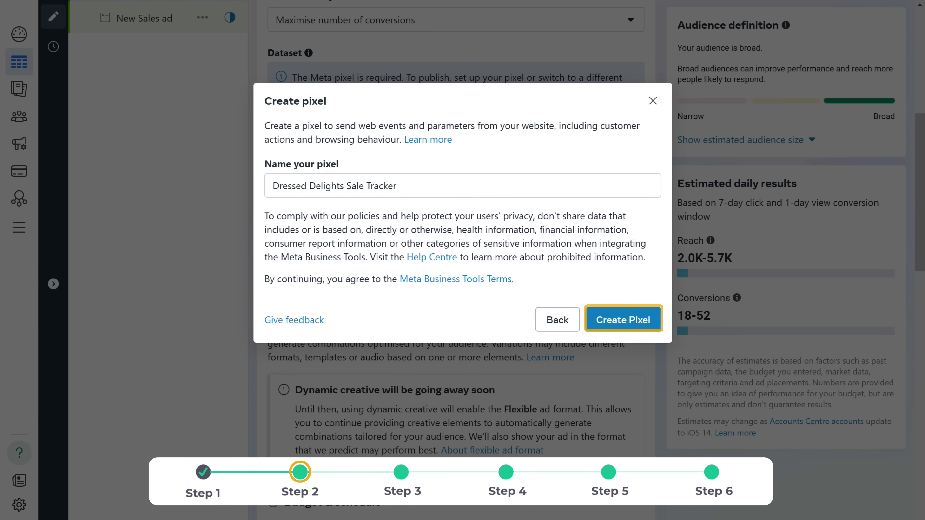
click(623, 320)
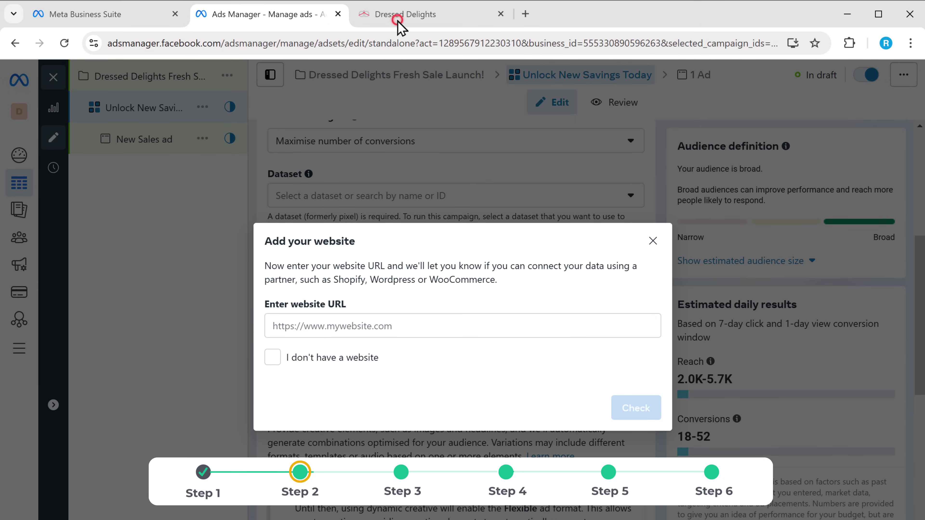
click(399, 18)
right_click(196, 46)
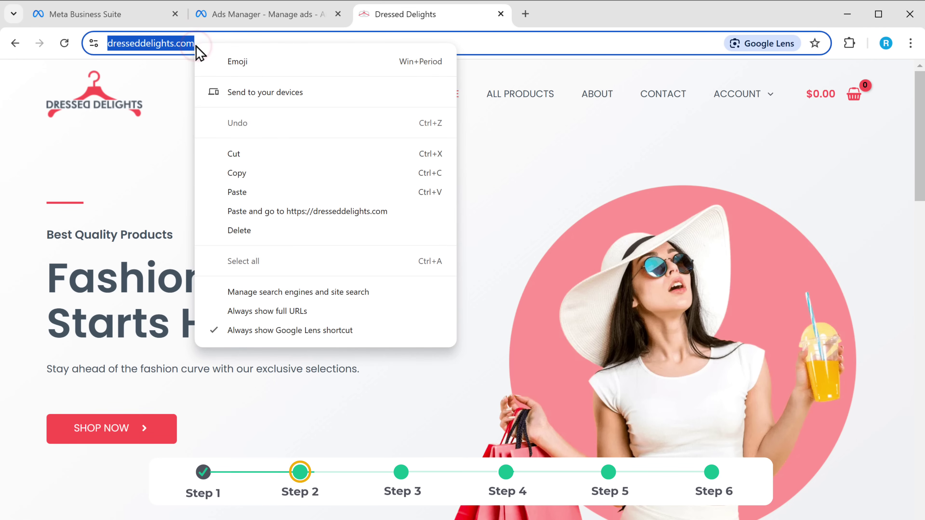
click(236, 178)
click(248, 18)
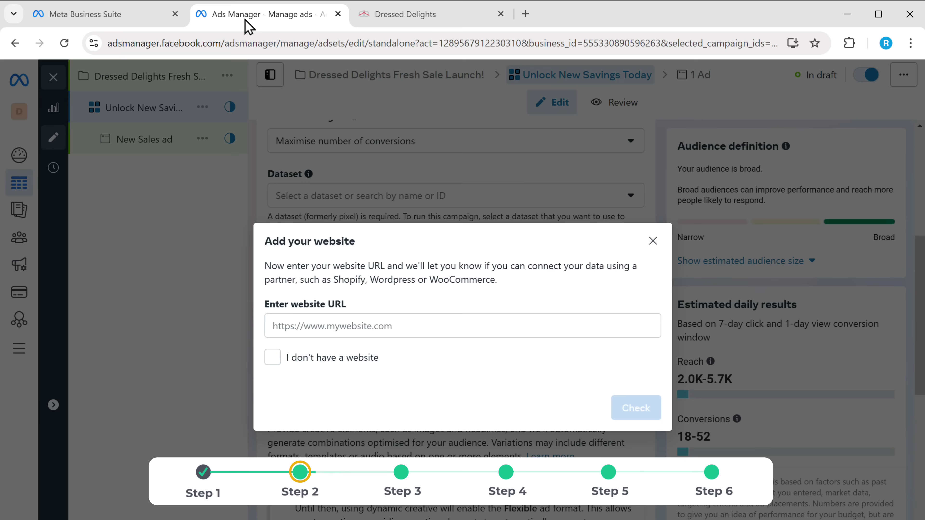
right_click(274, 325)
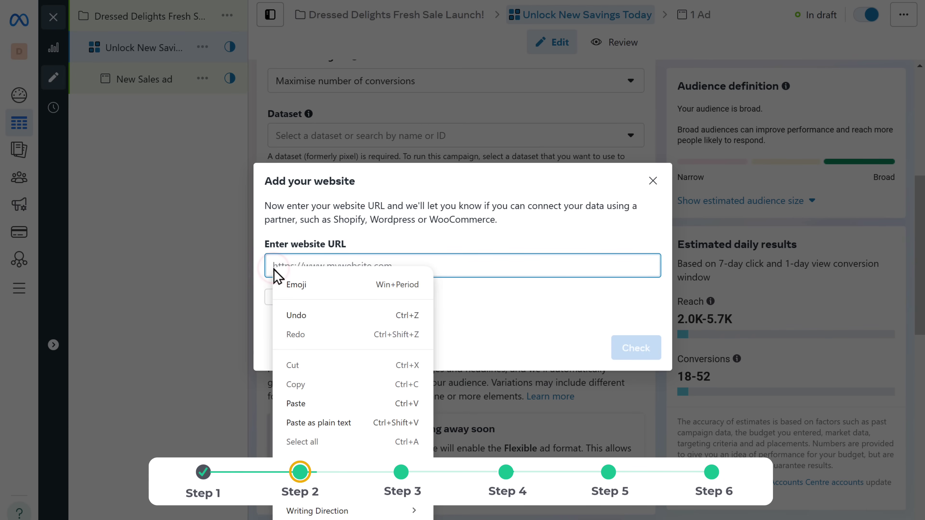
click(296, 405)
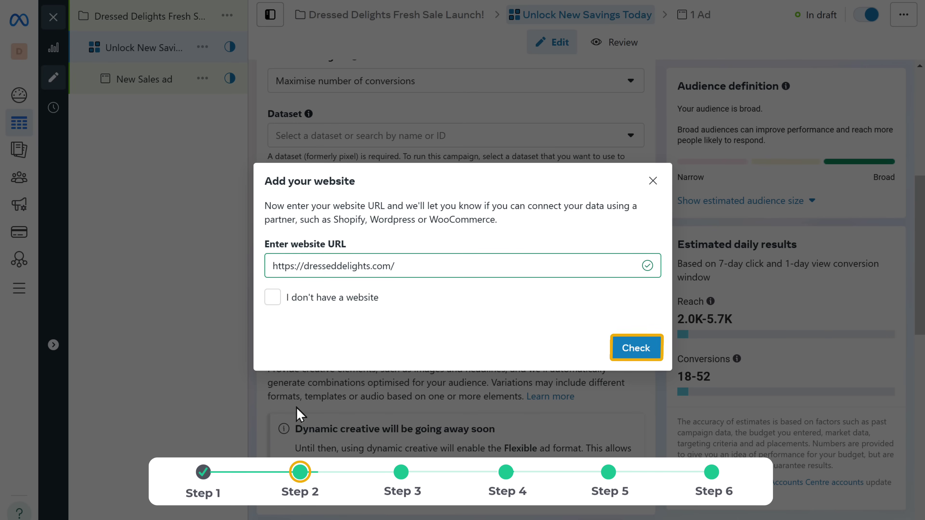
click(638, 354)
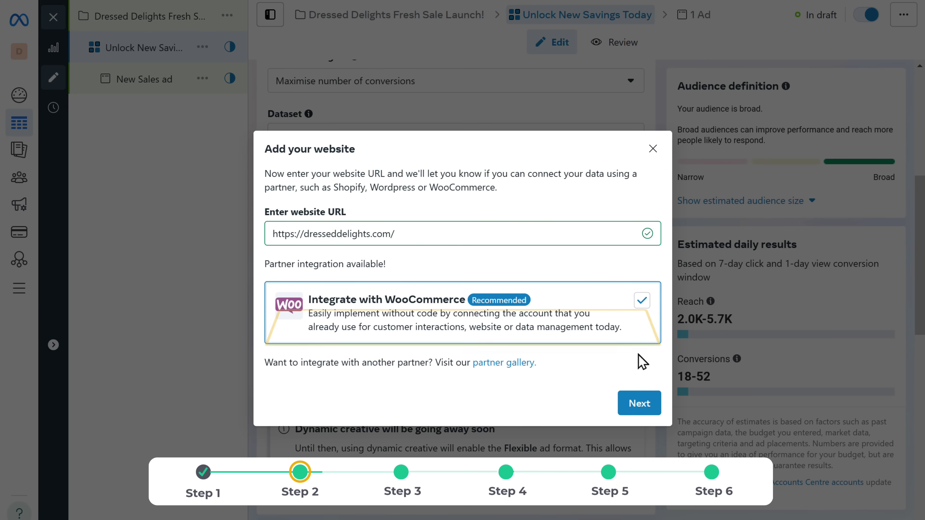
Step: Proceed with the WooCommerce integration and download facebook-for-woocommerce.zip
click(639, 404)
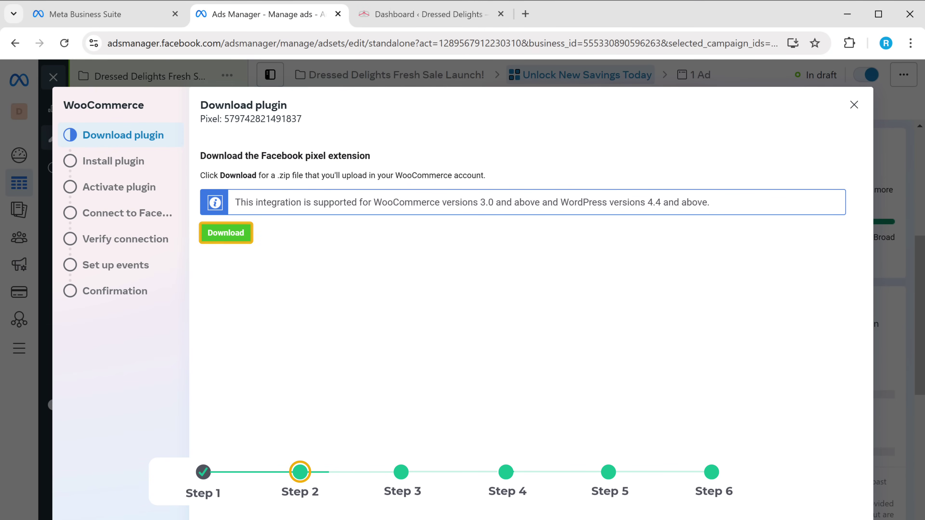
click(225, 241)
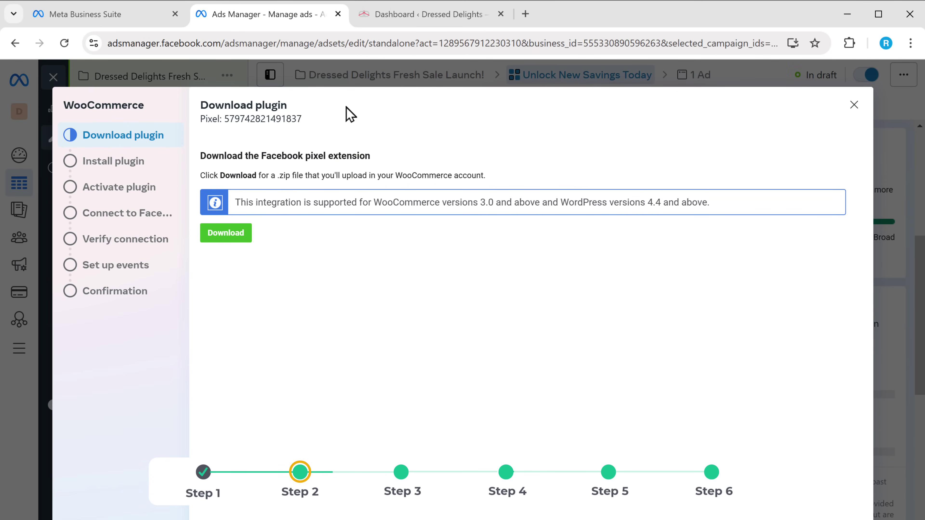
click(429, 19)
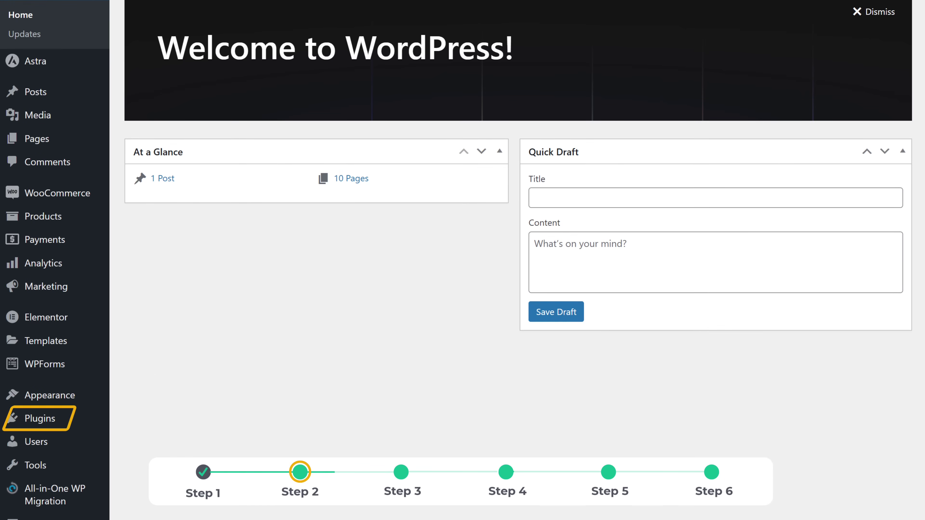
Step: Upload facebook-for-woocommerce.zip as a new WordPress plugin, then install and activate it
mouse_move(39, 427)
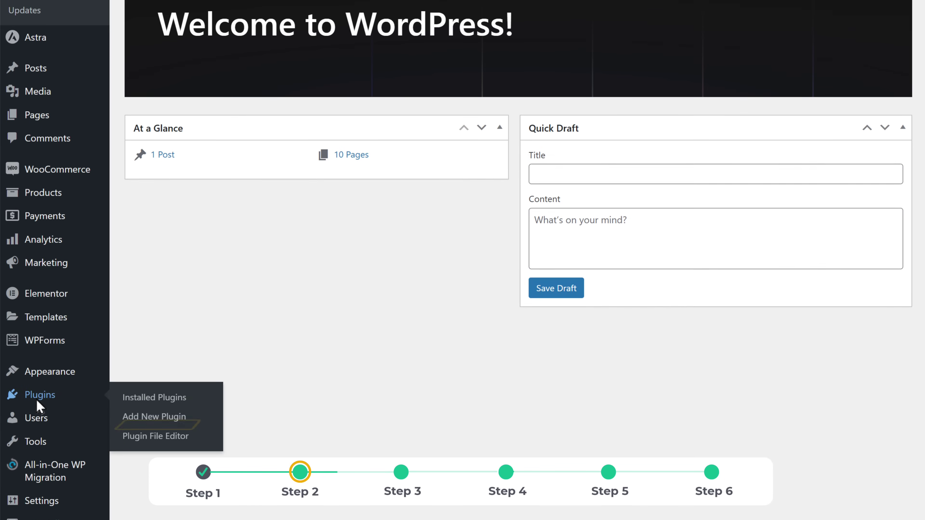
click(154, 416)
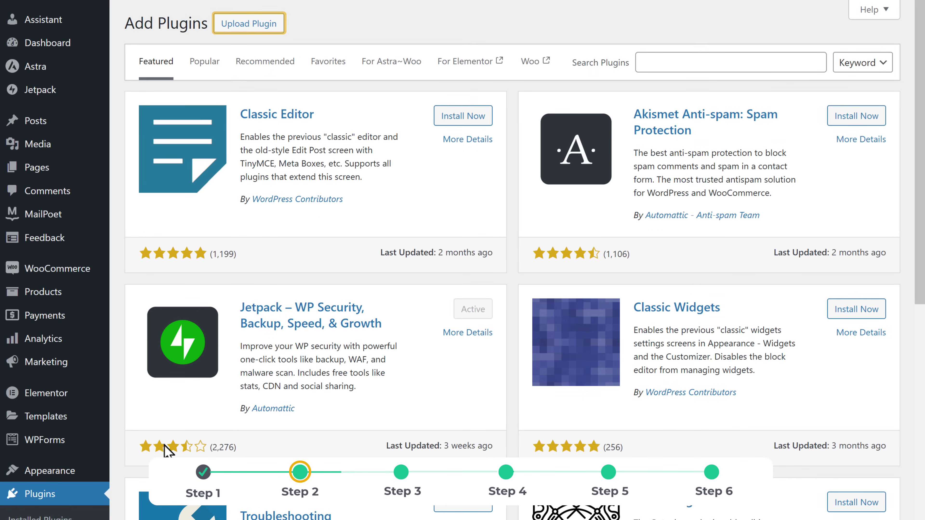
click(246, 24)
key(alt+Tab)
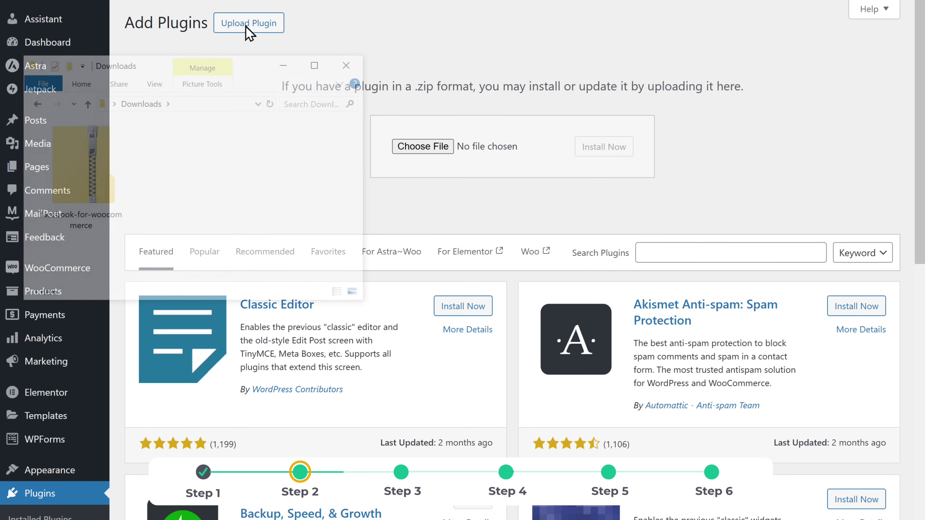
drag(81, 162, 488, 161)
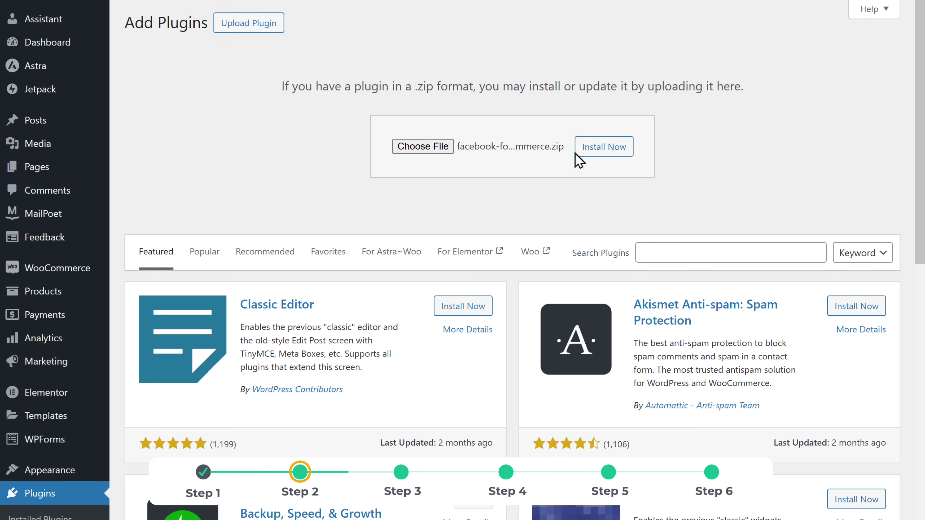
click(602, 153)
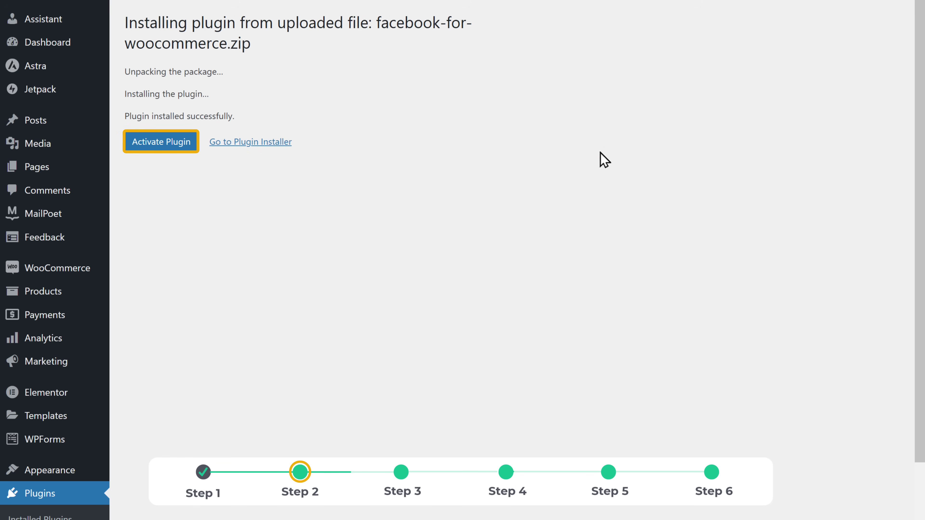
click(158, 153)
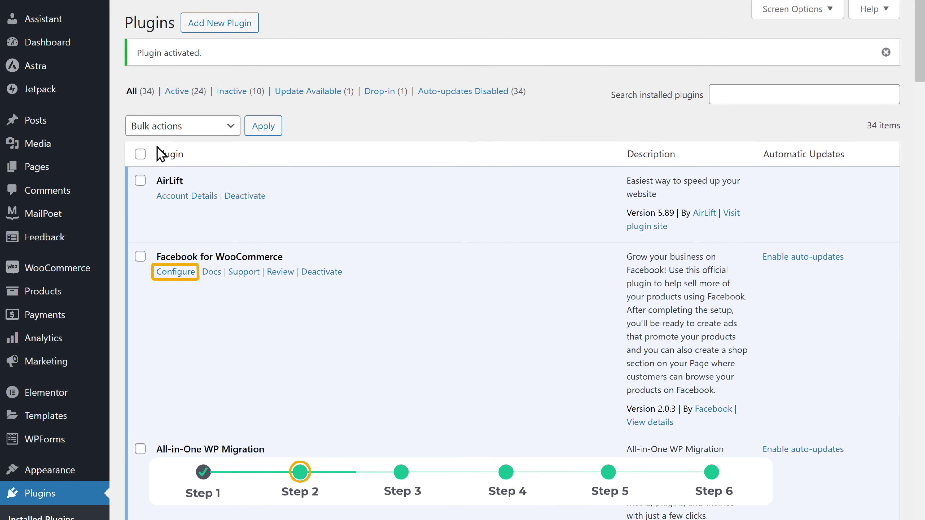
Step: Connect the store to the logged-in Facebook account with automatic advanced matching on, granting all permissions
click(174, 275)
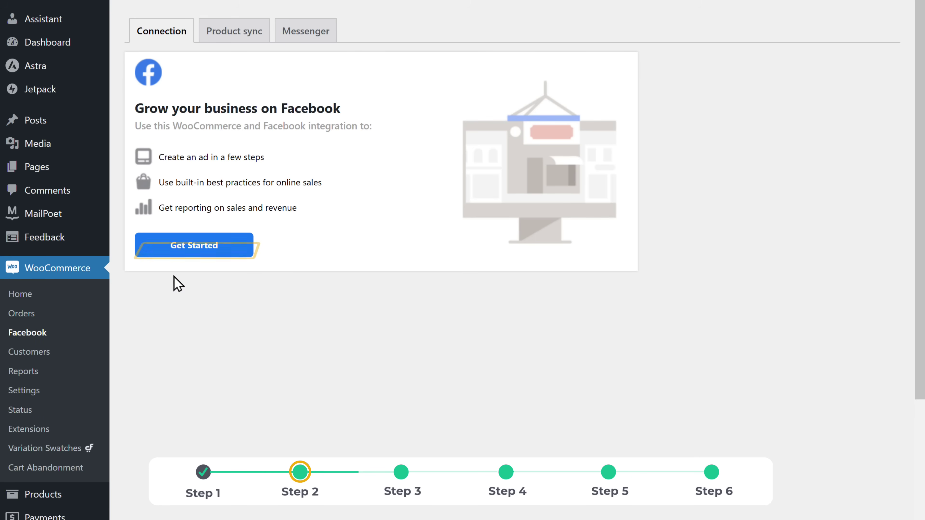
click(194, 247)
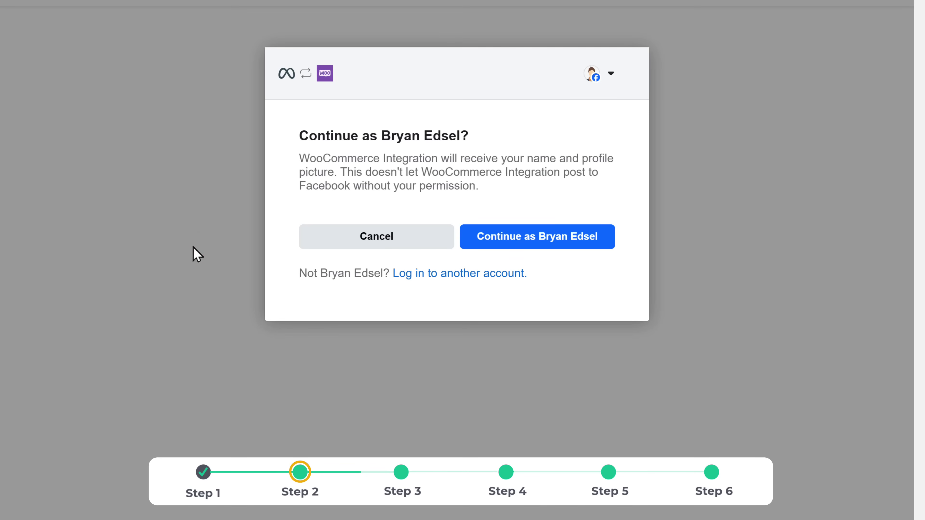
click(533, 246)
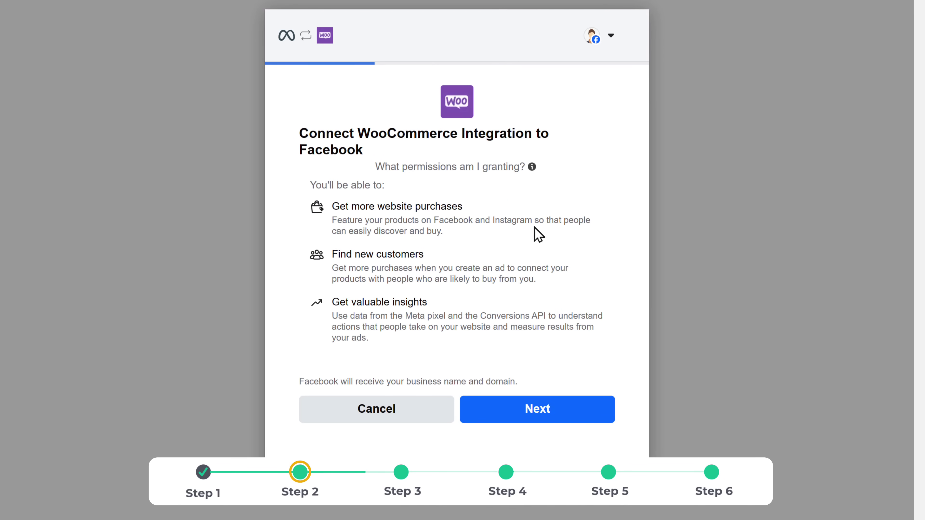
click(540, 418)
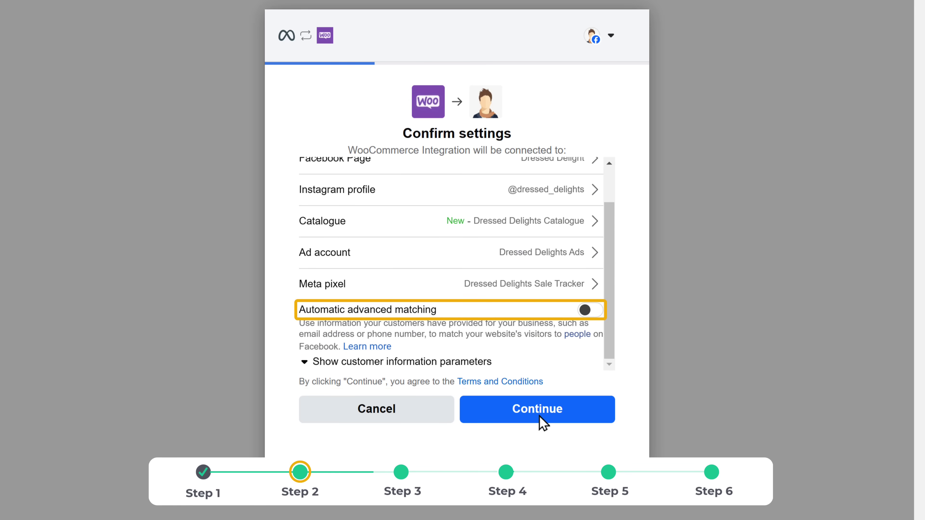
click(590, 311)
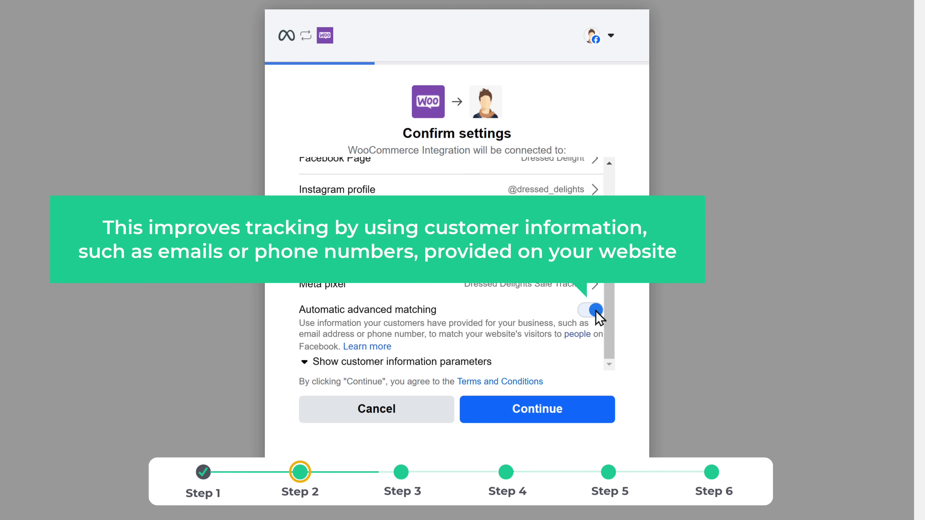
click(539, 419)
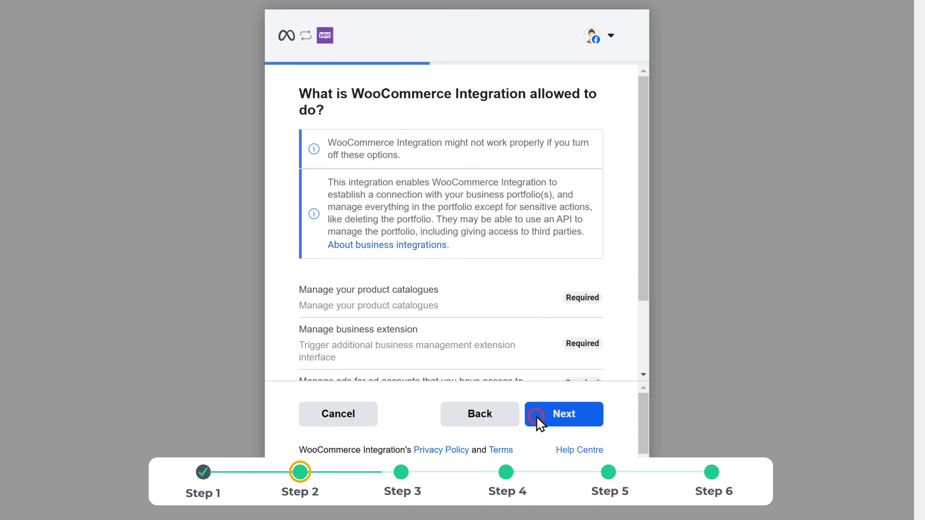
click(538, 419)
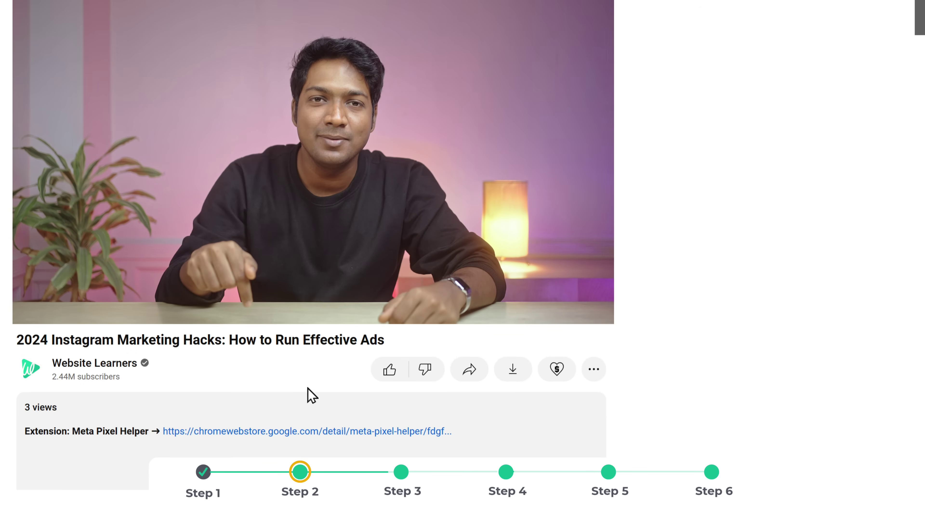
Step: Add Meta Pixel Helper to Chrome from its Web Store page and pin it to the toolbar
click(295, 436)
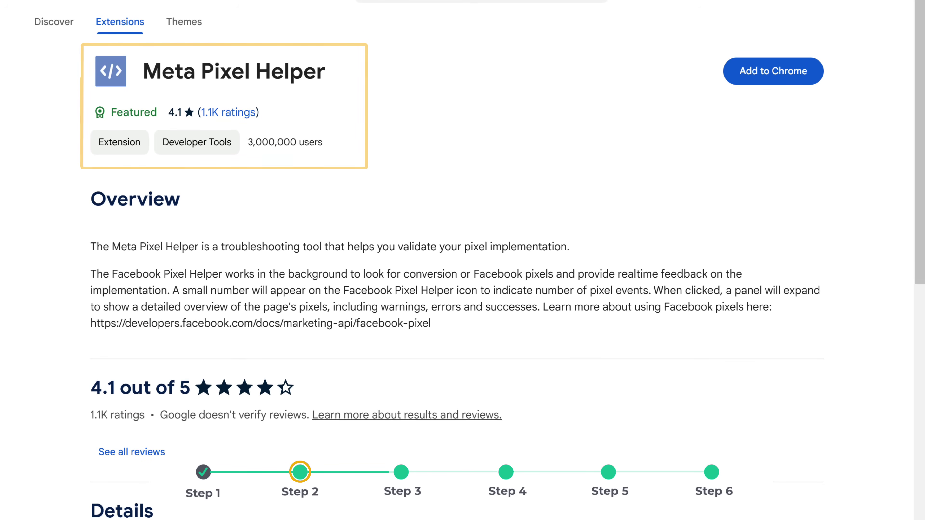
click(770, 77)
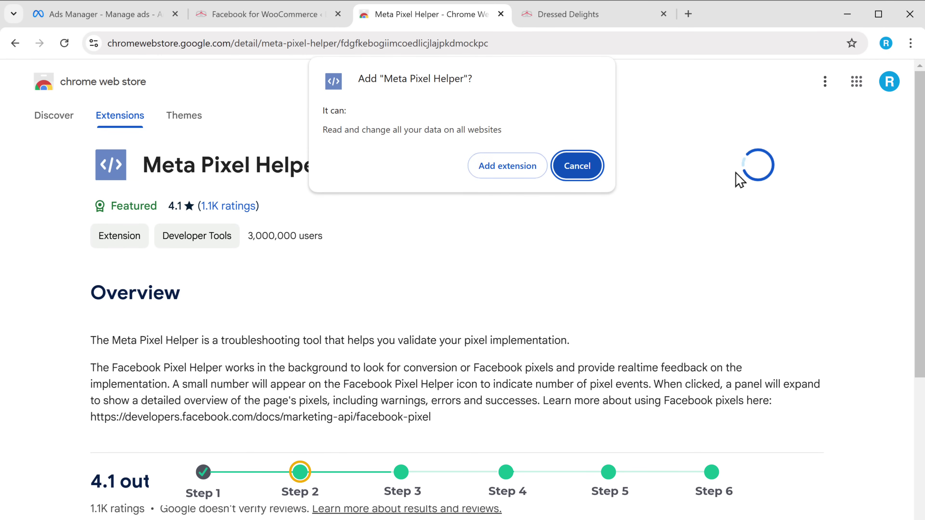
click(509, 171)
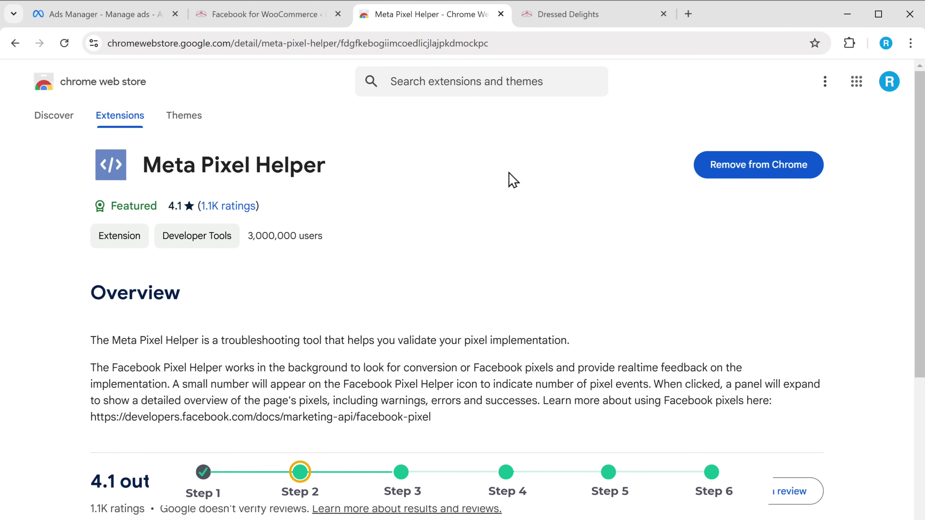
click(849, 46)
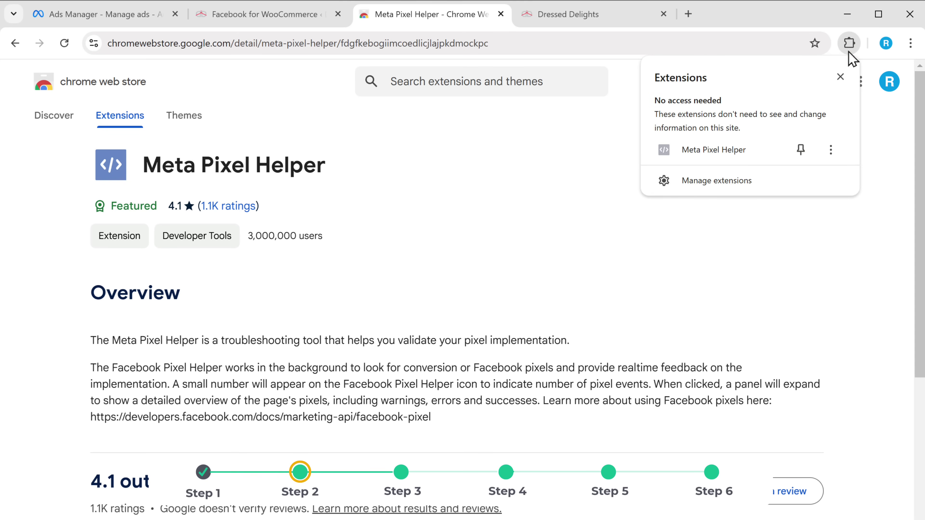
click(801, 149)
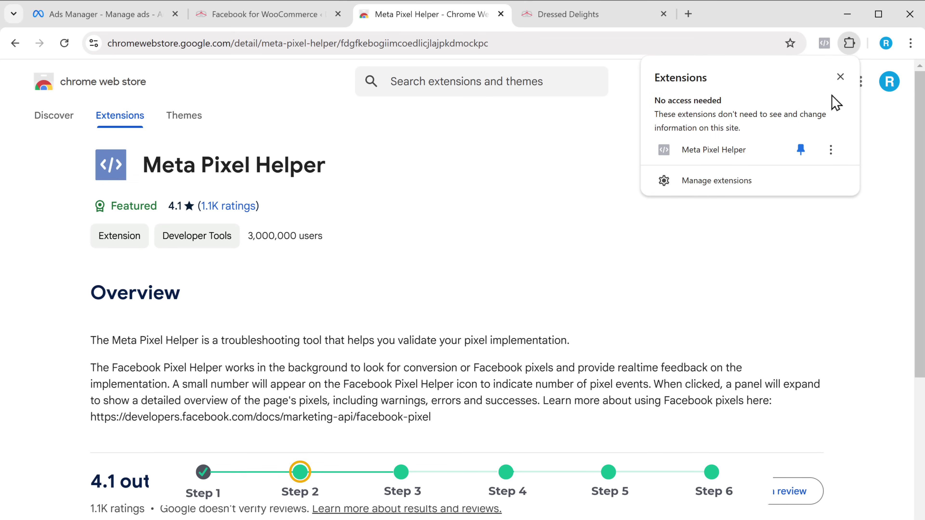
click(840, 77)
Step: Reload the Dressed Delights storefront and check Meta Pixel Helper shows one pixel firing PageView
click(566, 19)
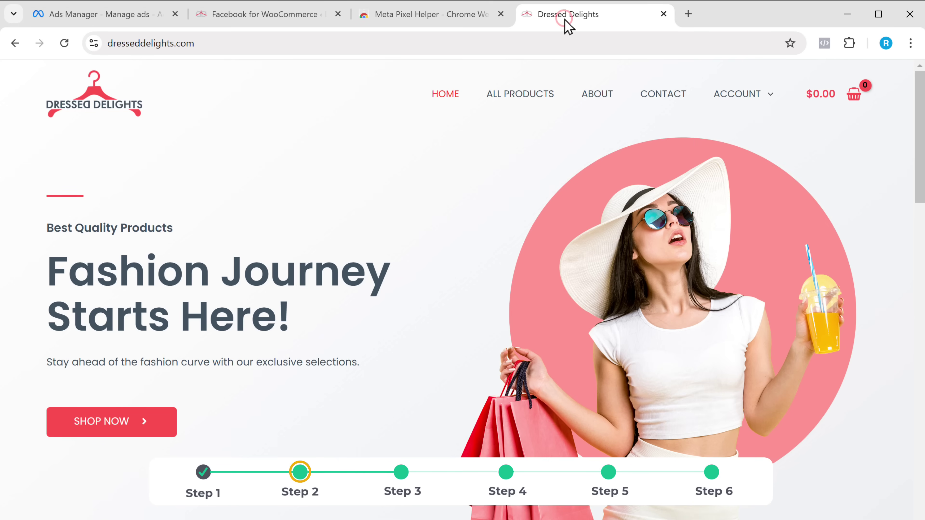
click(64, 45)
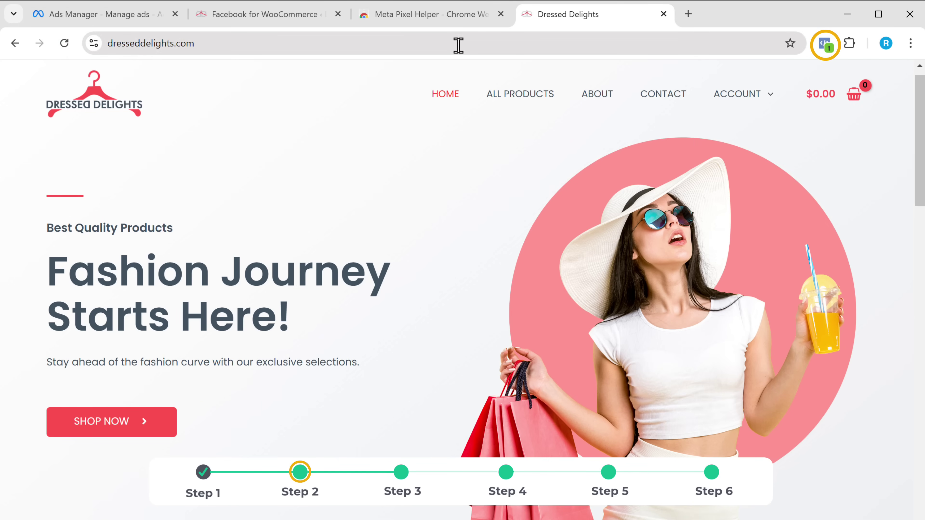
click(826, 44)
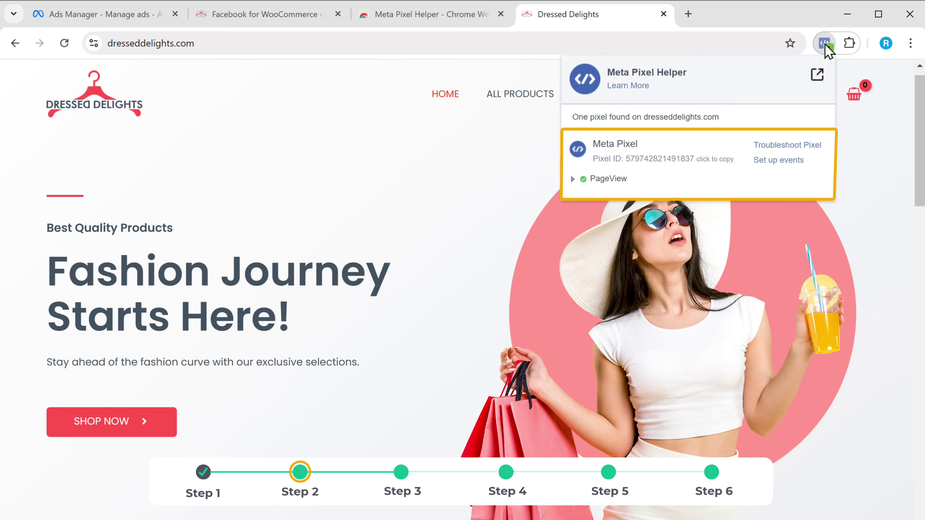
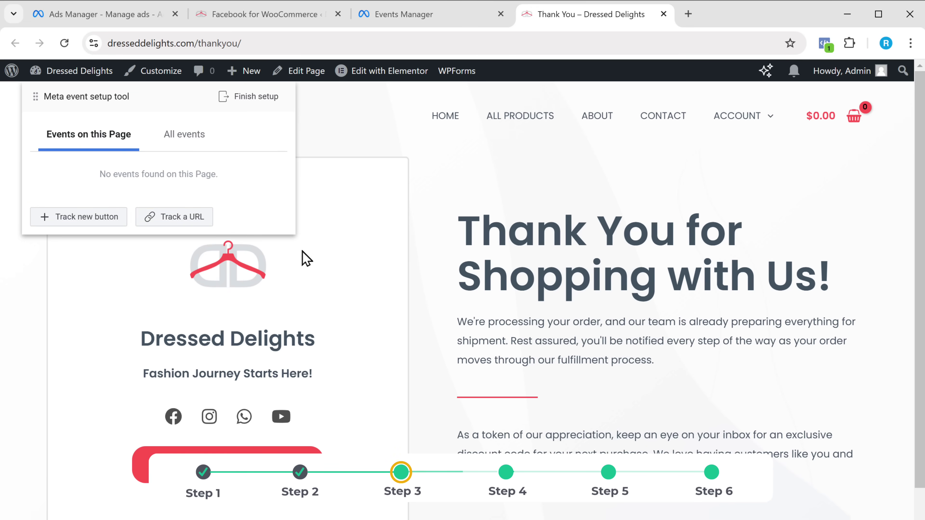
Step: Track a Purchase event whenever the thank-you page URL loads
click(181, 219)
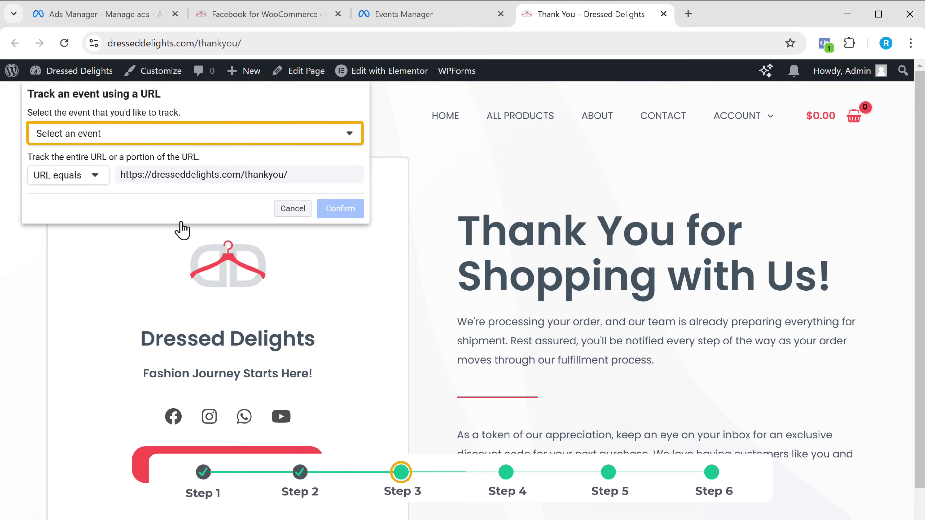
click(349, 138)
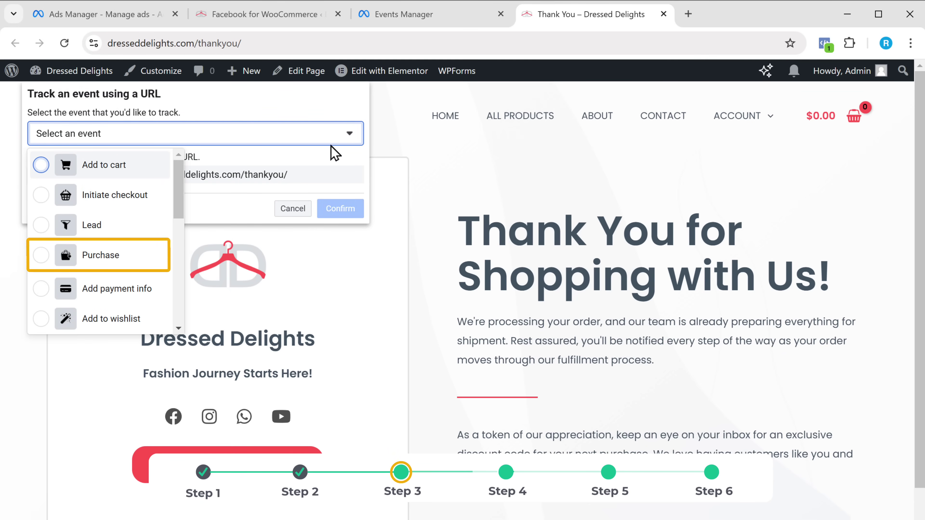
click(43, 256)
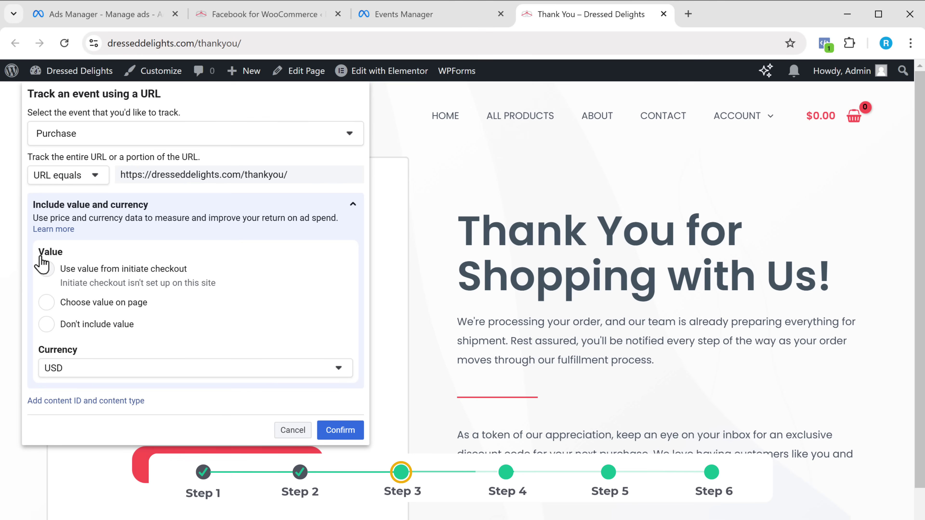
click(340, 430)
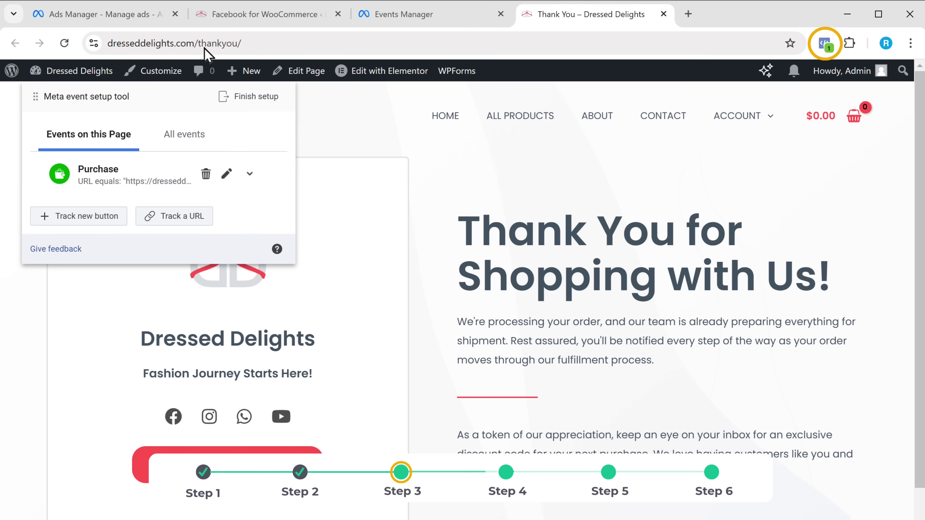
Step: Verify with Meta Pixel Helper that the Purchase event fires on this page
click(825, 44)
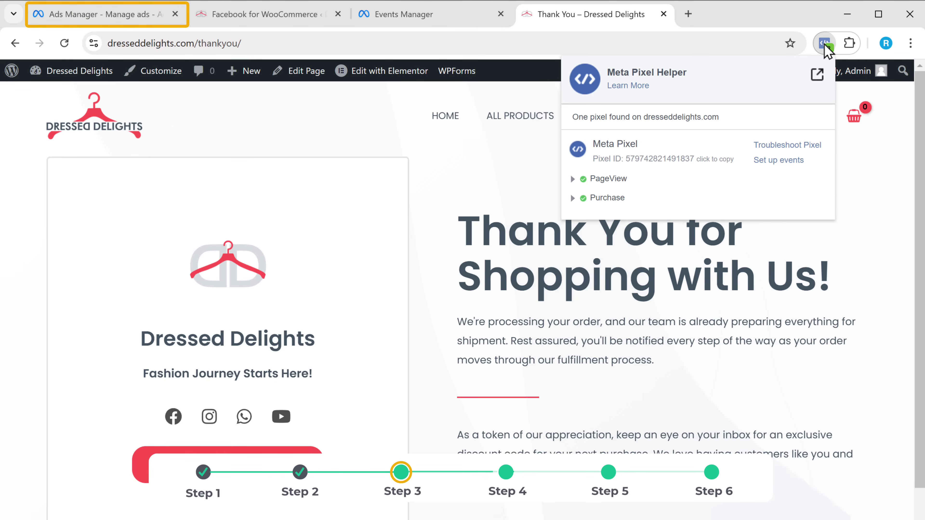
click(824, 44)
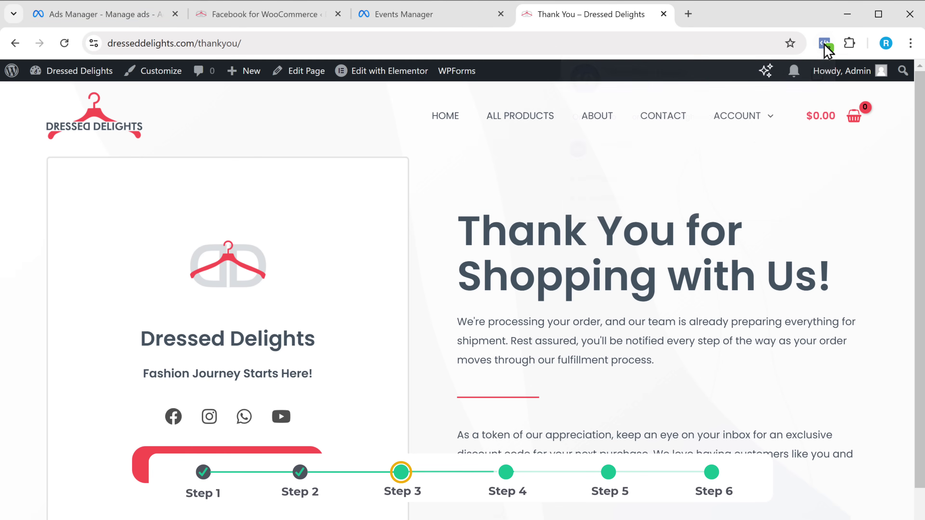
click(81, 21)
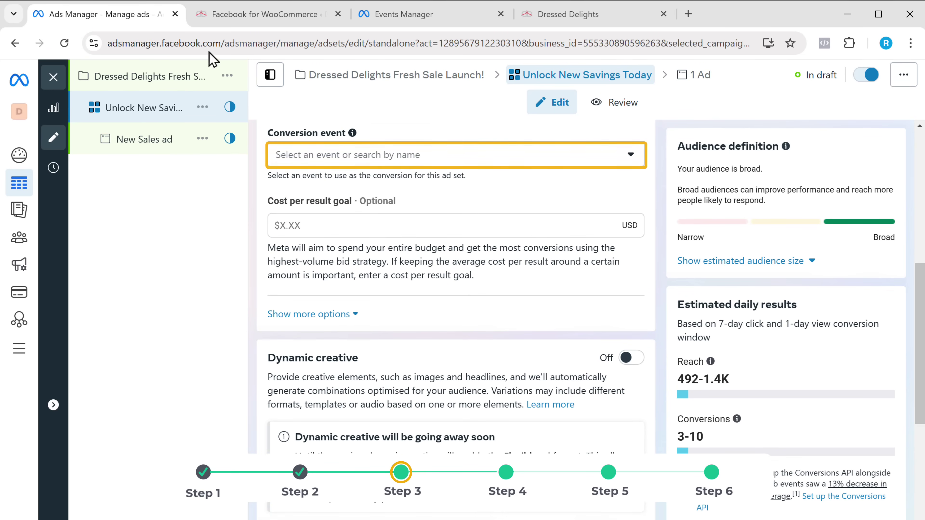
Step: Choose Purchase from Active events as the ad set's conversion event
click(631, 159)
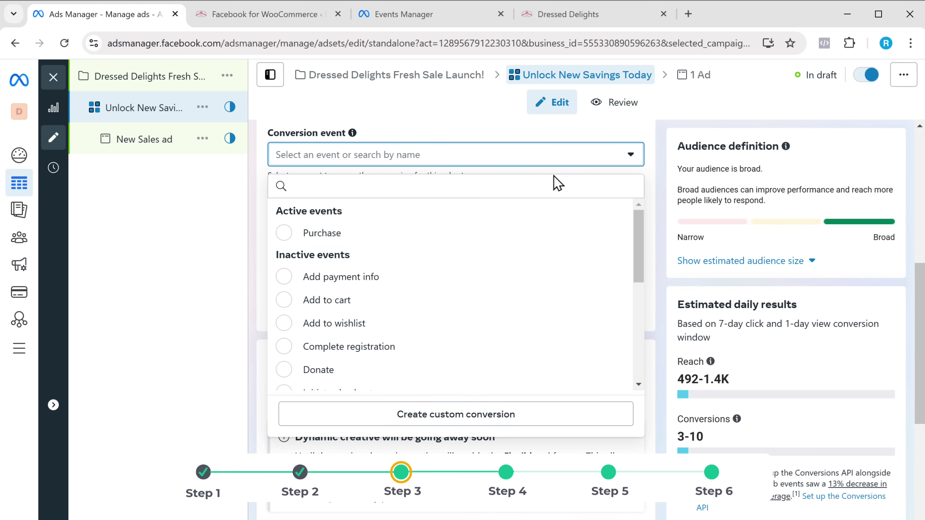
click(286, 235)
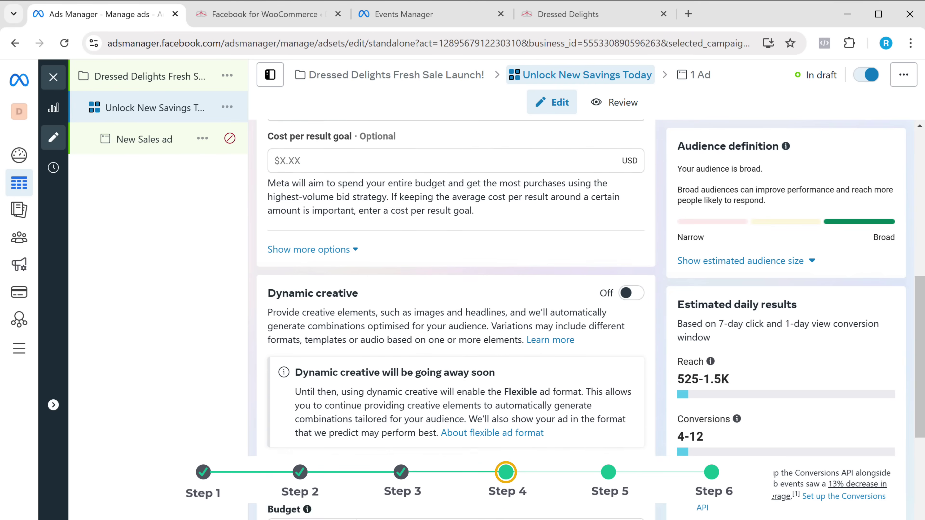
scroll(455, 292, down, 10)
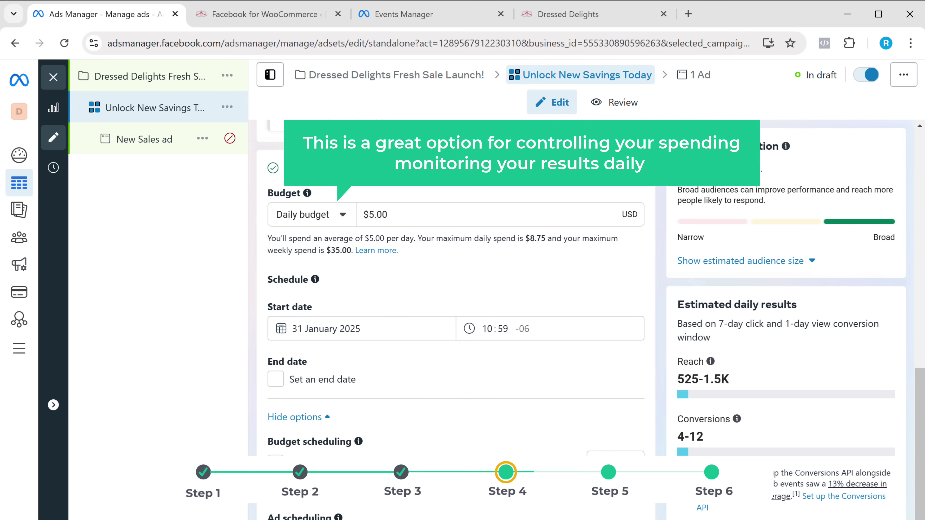
Step: Set the daily budget to $10.00 and the start time to 14:59
double_click(388, 214)
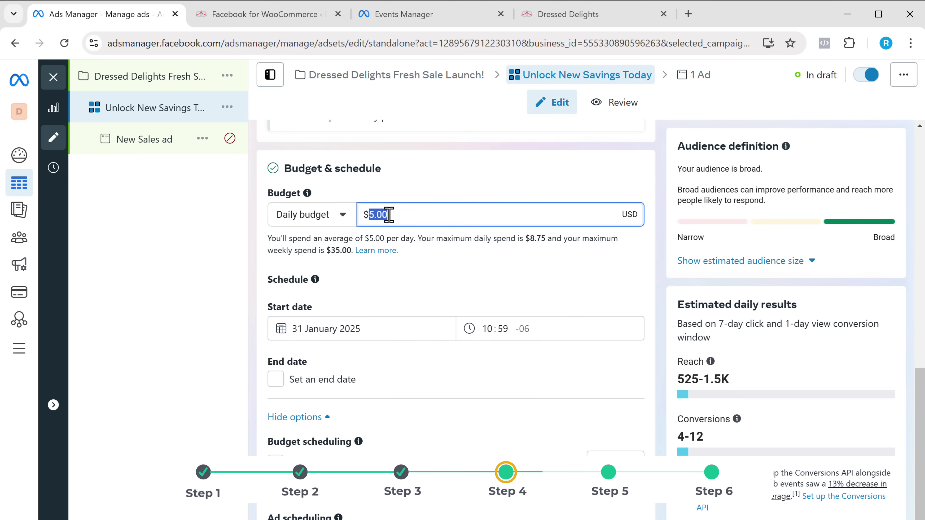
text(10)
click(681, 383)
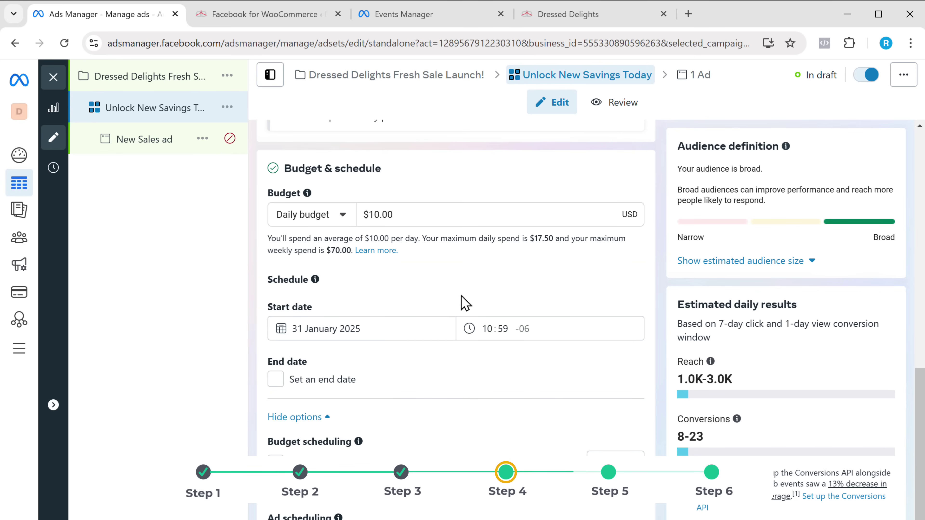
click(491, 329)
text(14)
click(413, 357)
Step: Turn on an end date and end the ad set on 7 February 2025
click(276, 379)
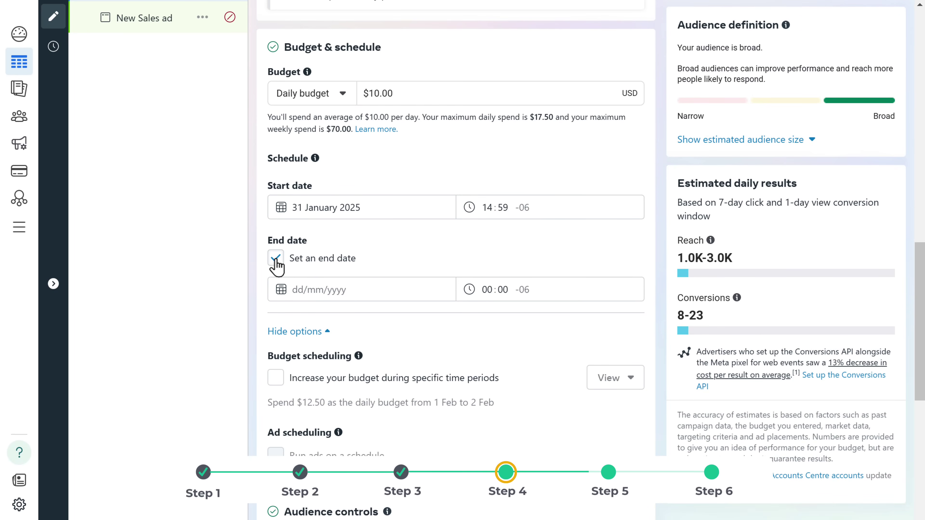
click(293, 411)
click(420, 319)
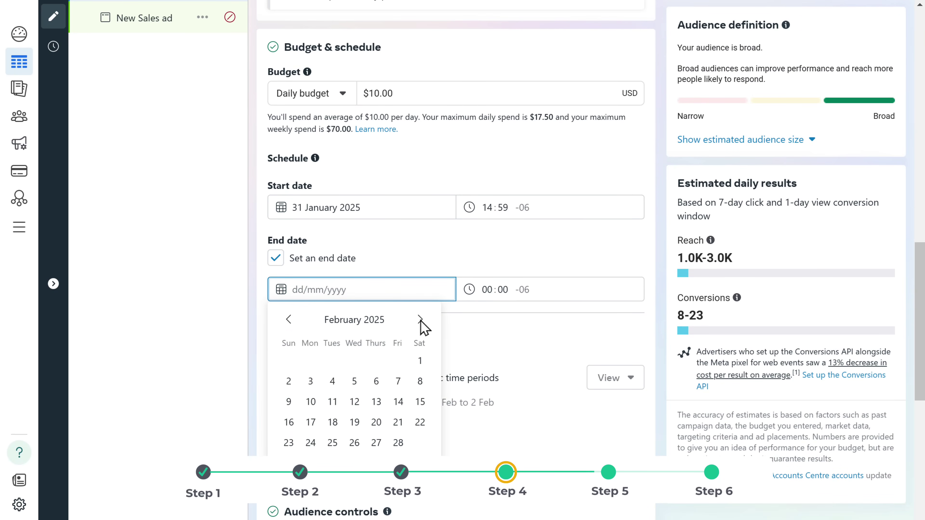
click(398, 383)
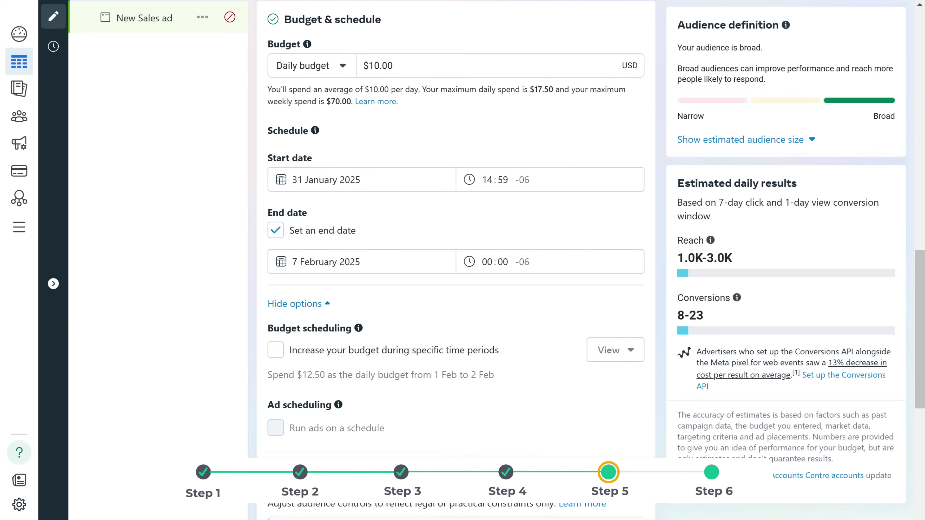
Step: Replace the United States with Austin, Texas and Houston, Texas as target locations
scroll(456, 255, down, 8)
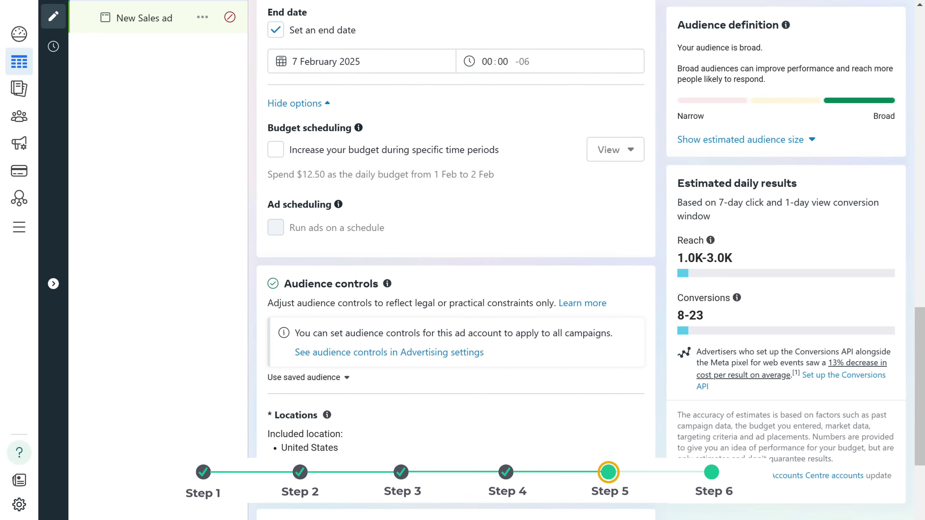
scroll(463, 256, down, 1)
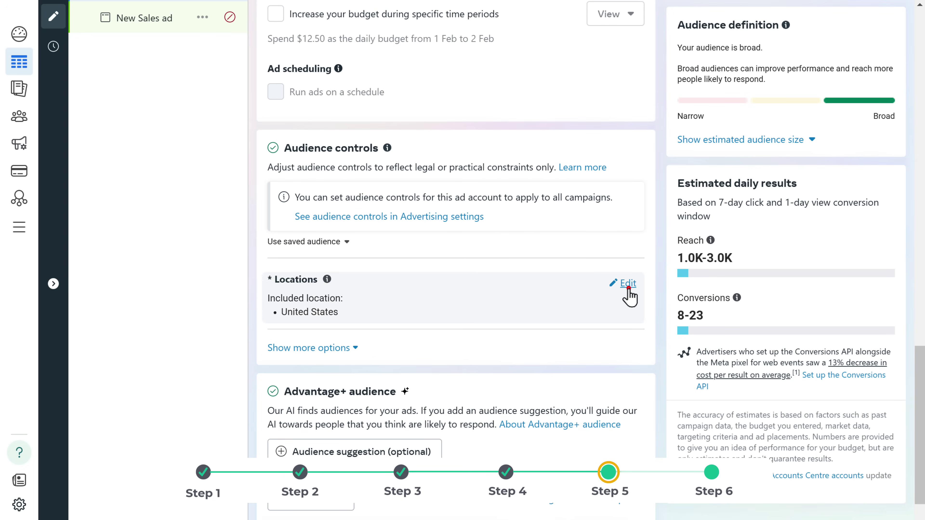
click(628, 288)
scroll(619, 256, down, 2)
click(369, 310)
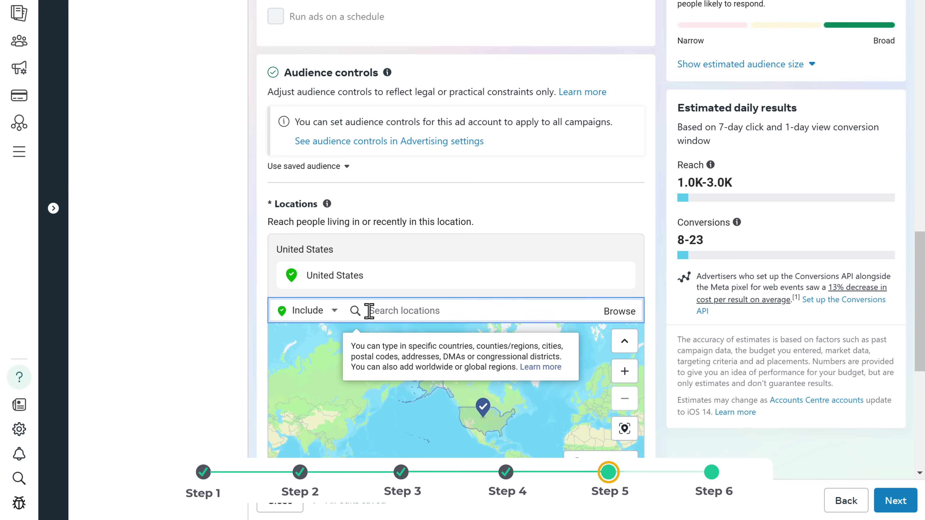
text(Texas Austin)
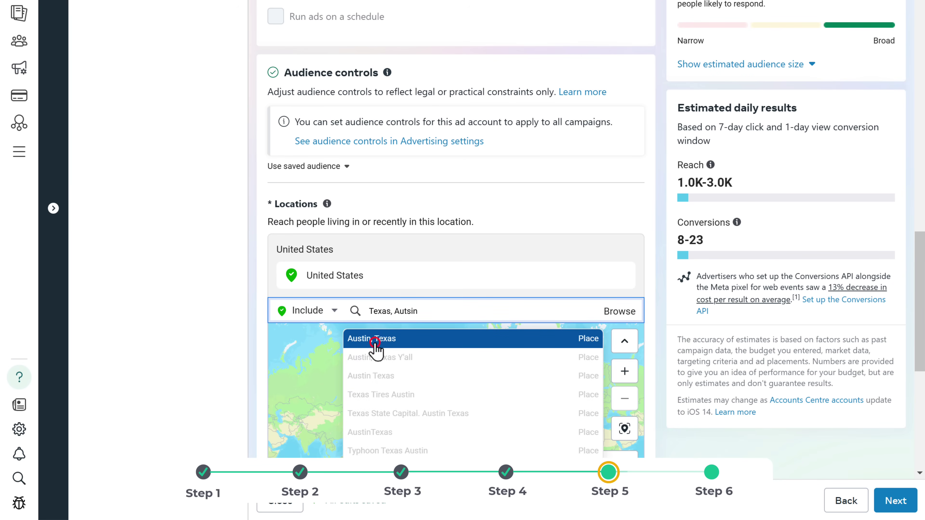
click(374, 350)
text(Texas Houston)
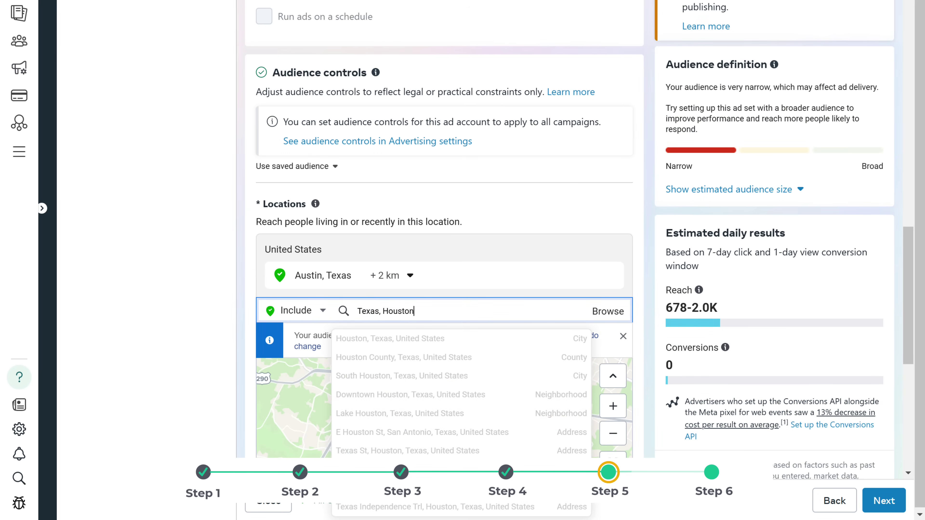
click(381, 343)
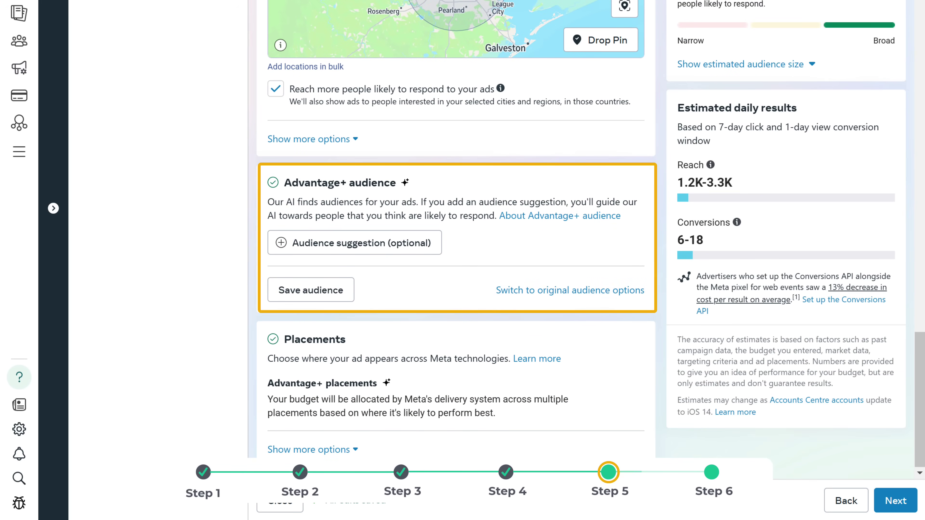
Step: Limit the audience to ages 18–35 and women only
click(360, 250)
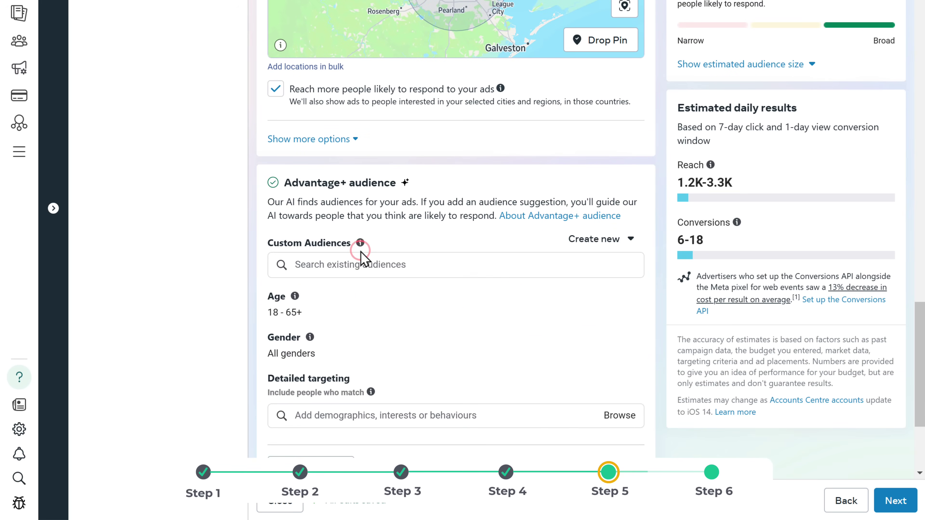
click(627, 303)
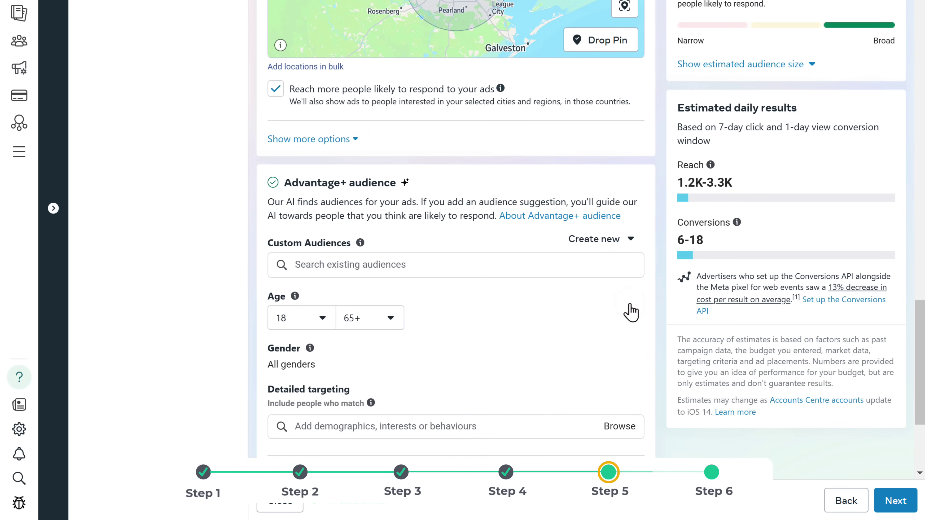
click(349, 321)
scroll(401, 206, up, 15)
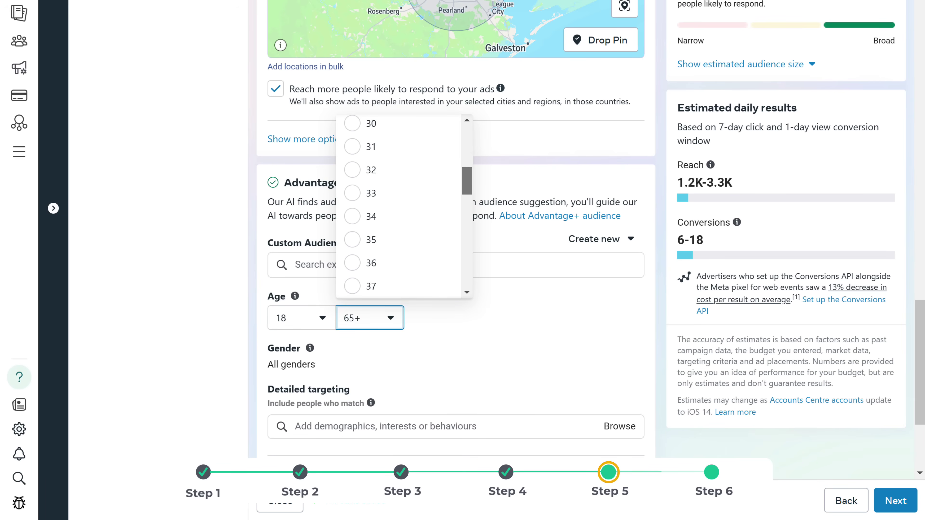
click(351, 240)
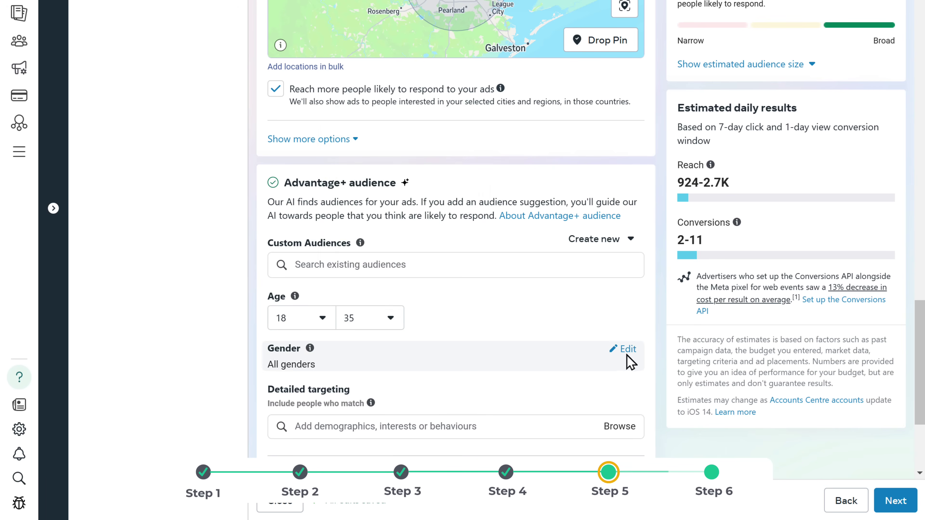
click(628, 352)
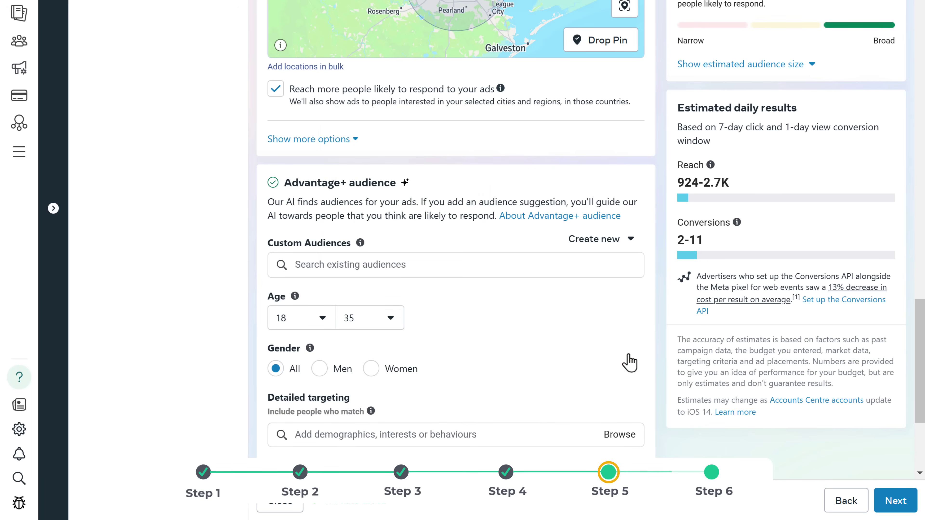
click(370, 369)
scroll(371, 371, down, 5)
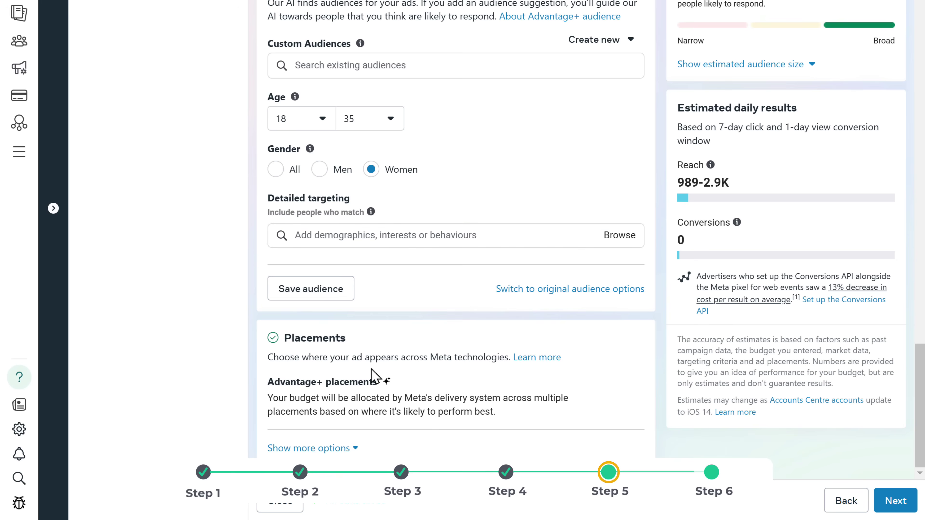
Step: Search 'Clothing's' and add Women's clothing, Dresses and Clothing as detailed targeting interests
click(297, 236)
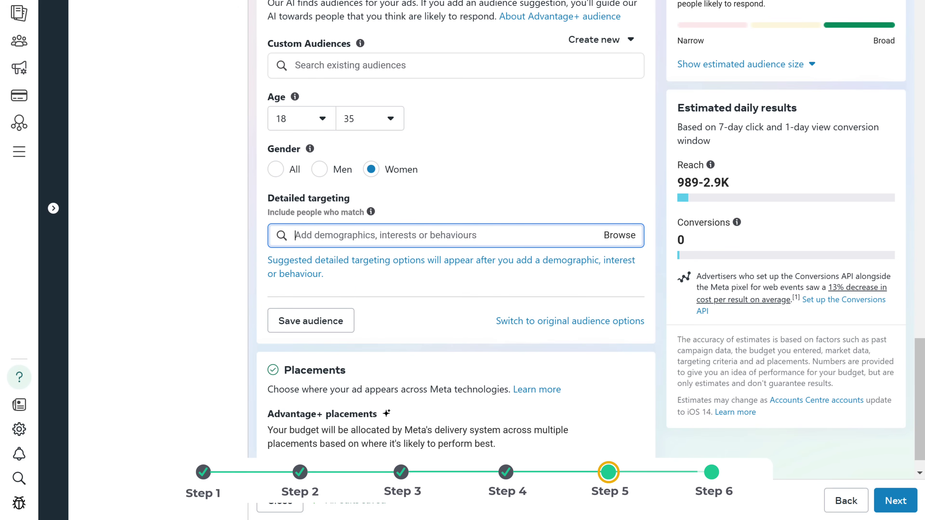
text(Clothing's)
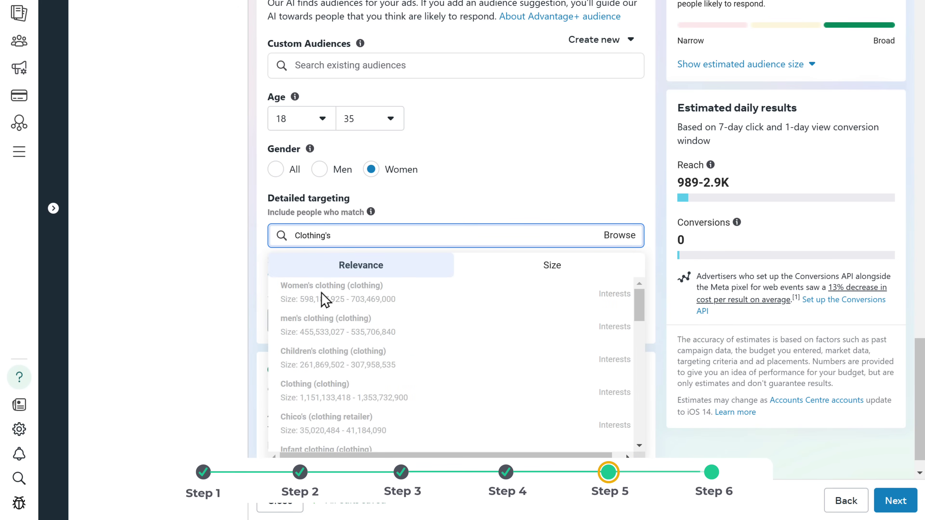
click(321, 292)
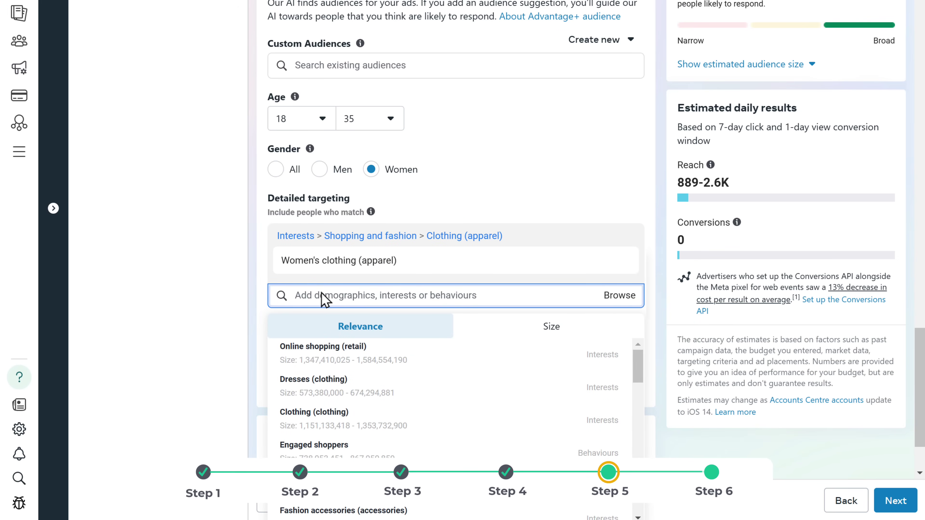
click(310, 388)
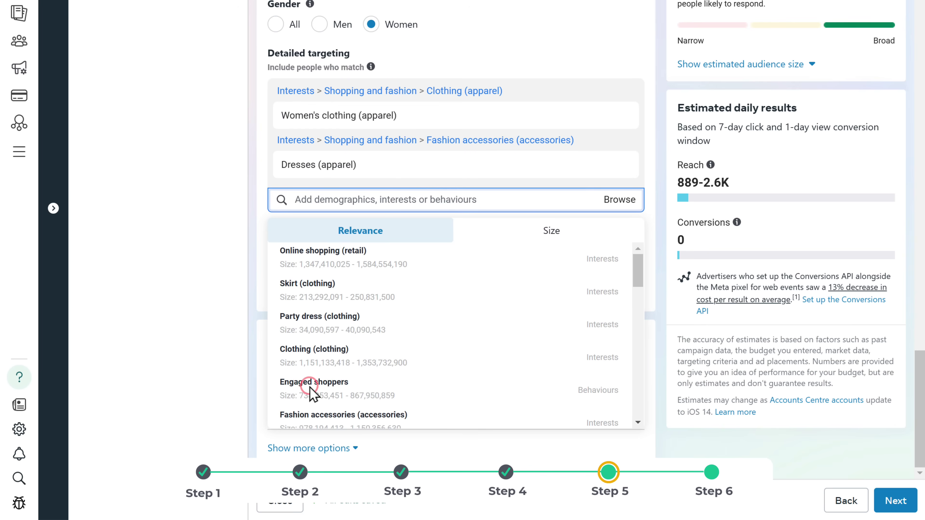
click(305, 359)
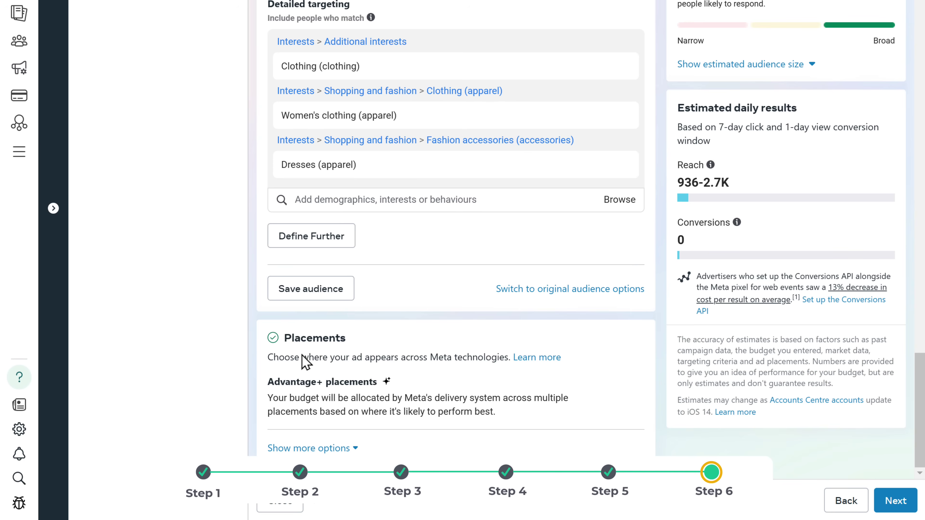
click(629, 392)
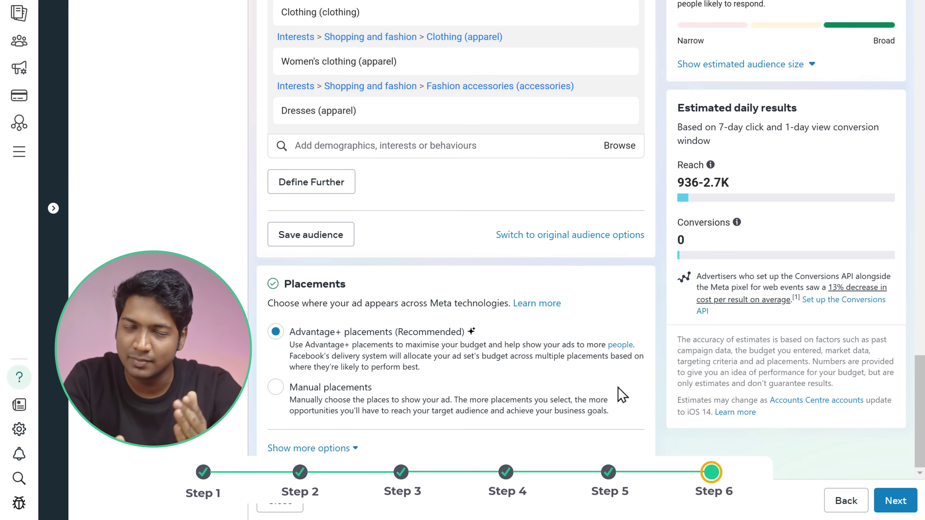
Step: Switch to manual placements and turn off Facebook, Audience Network and Messenger platforms
click(276, 386)
scroll(455, 255, down, 10)
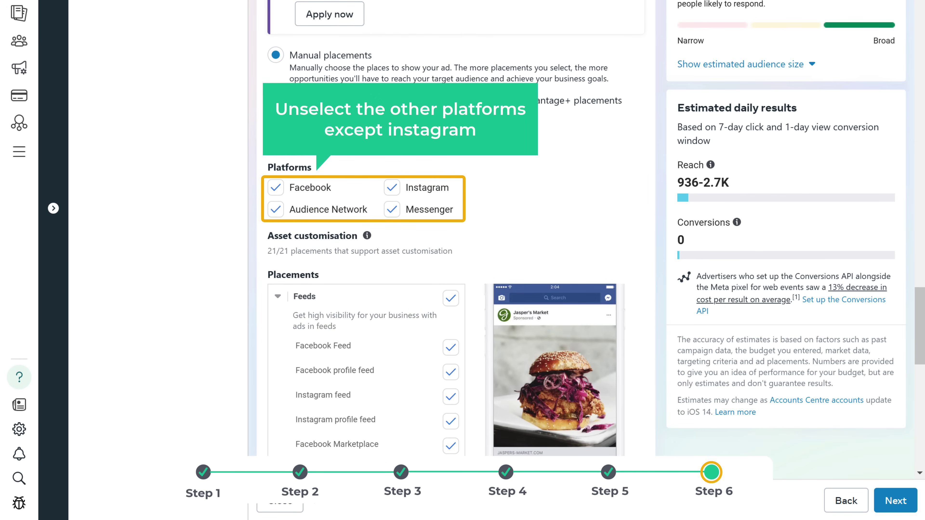
click(275, 187)
click(275, 210)
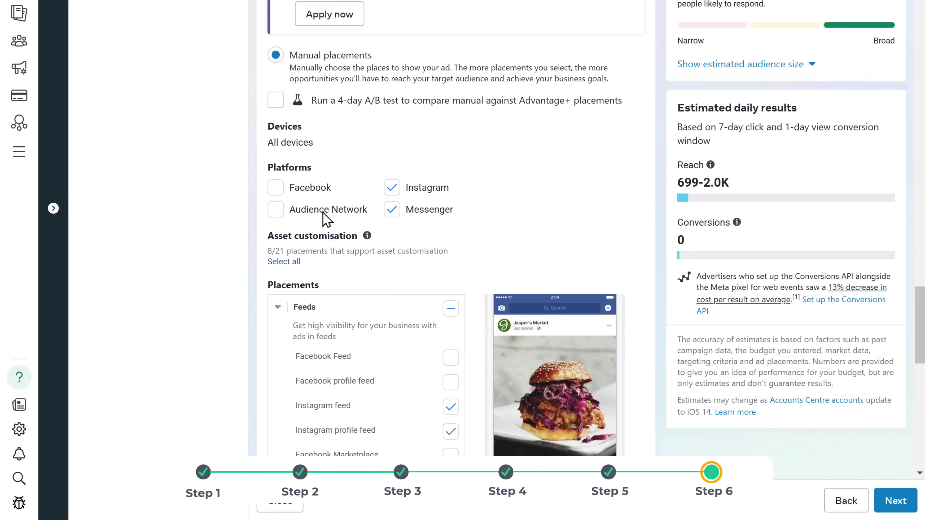
click(392, 210)
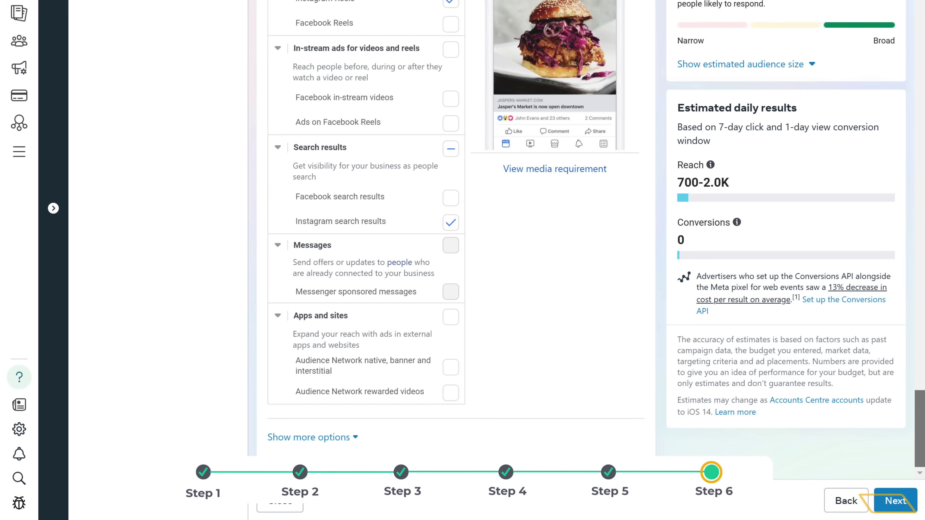
Step: Rename the ad 'Shop the Latest Styles at Hot Pi' and use Single image or video format
click(895, 501)
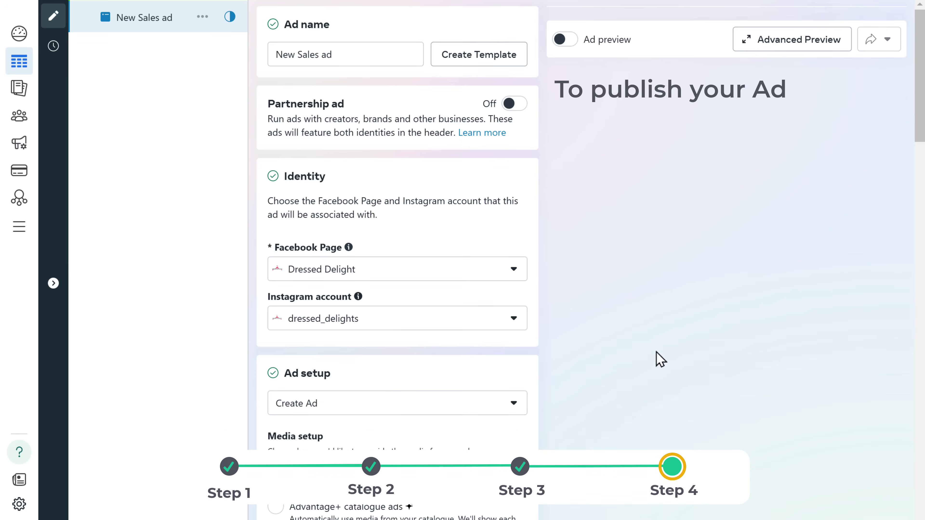
triple_click(333, 56)
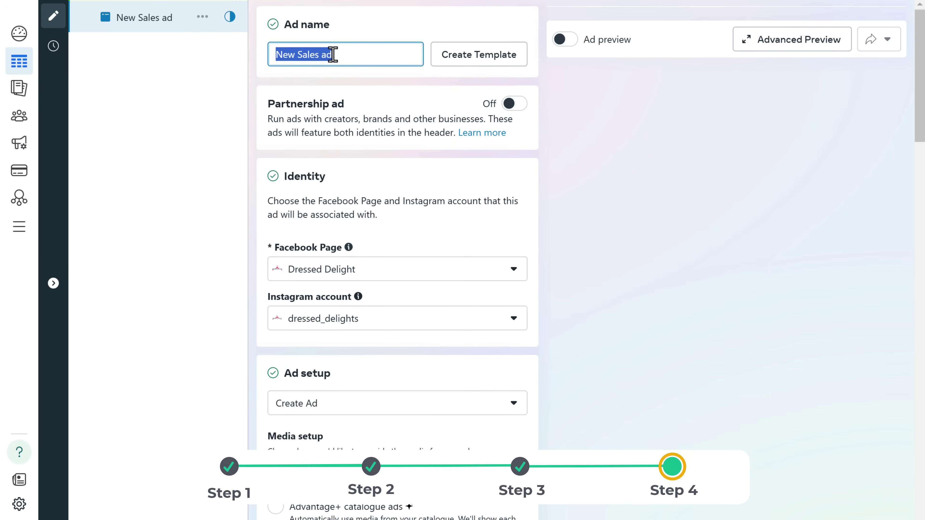
key(BackSpace)
text(Shop the Latest Styles at Hot Pi)
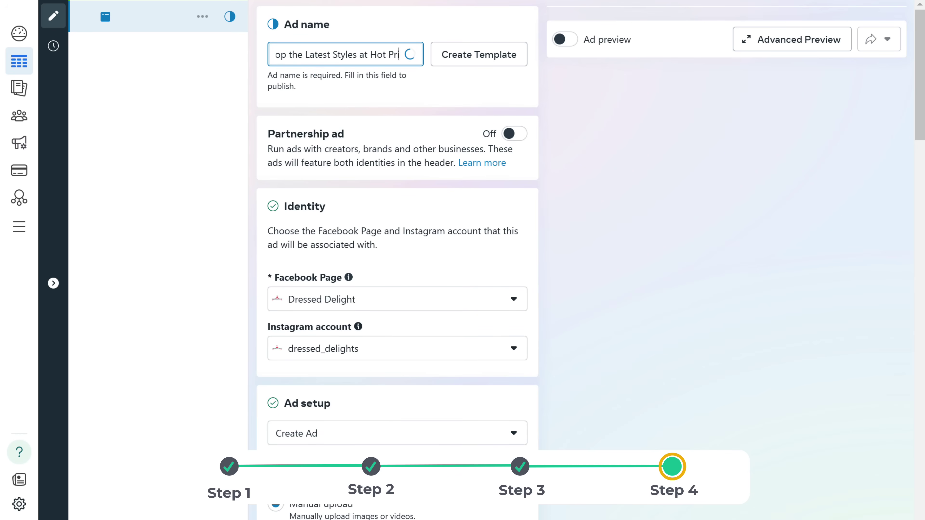
scroll(397, 255, down, 10)
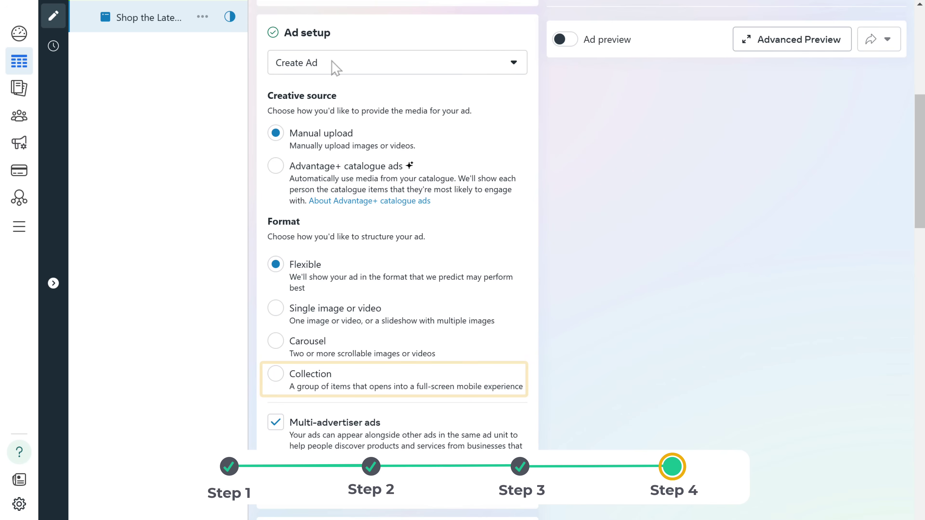
click(275, 309)
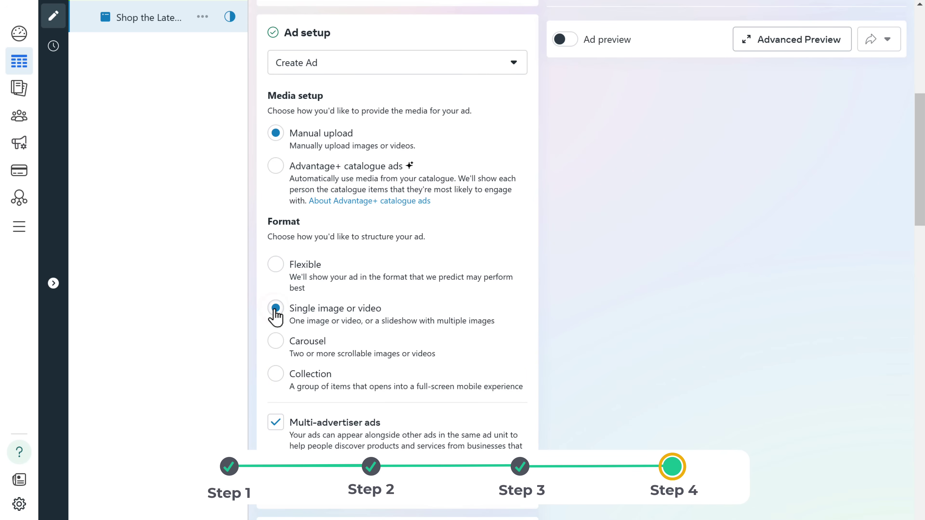
scroll(275, 317, down, 10)
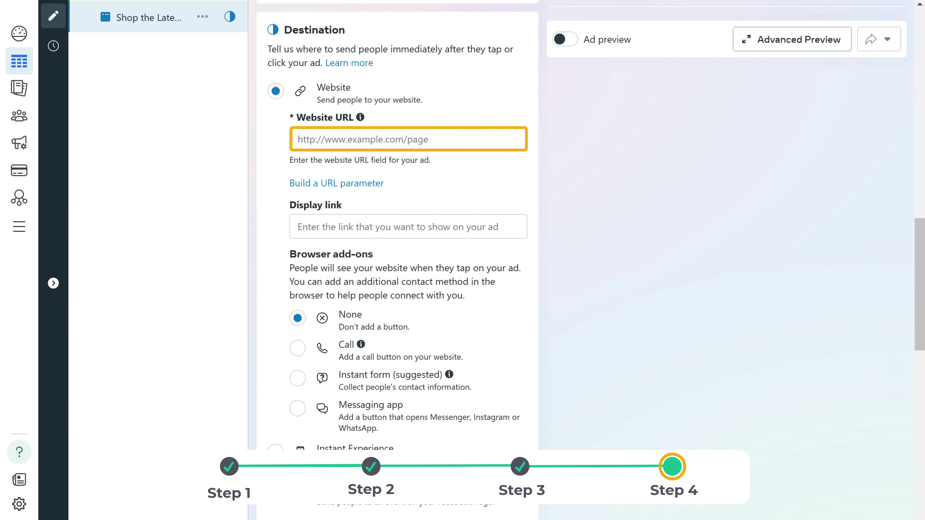
Step: Copy the Dressed Delights store address for the ad's Website URL field
click(235, 15)
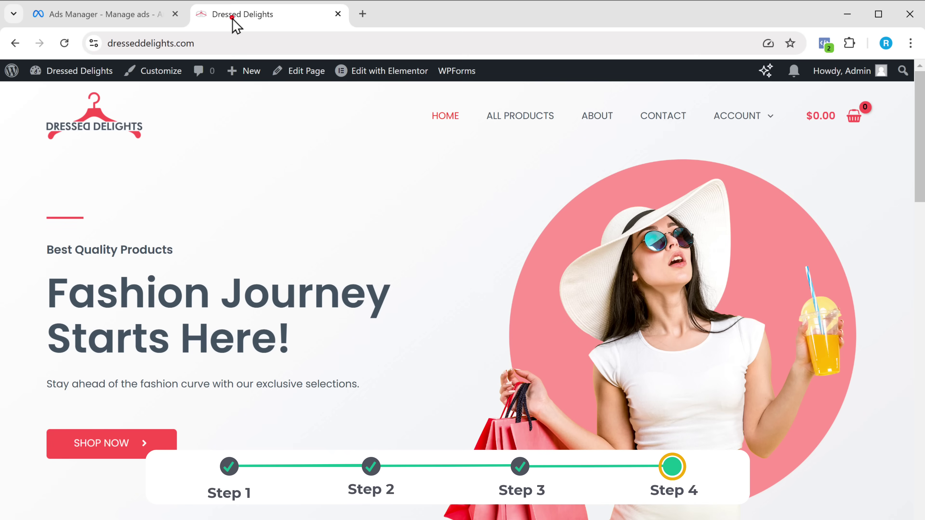
click(201, 40)
right_click(199, 41)
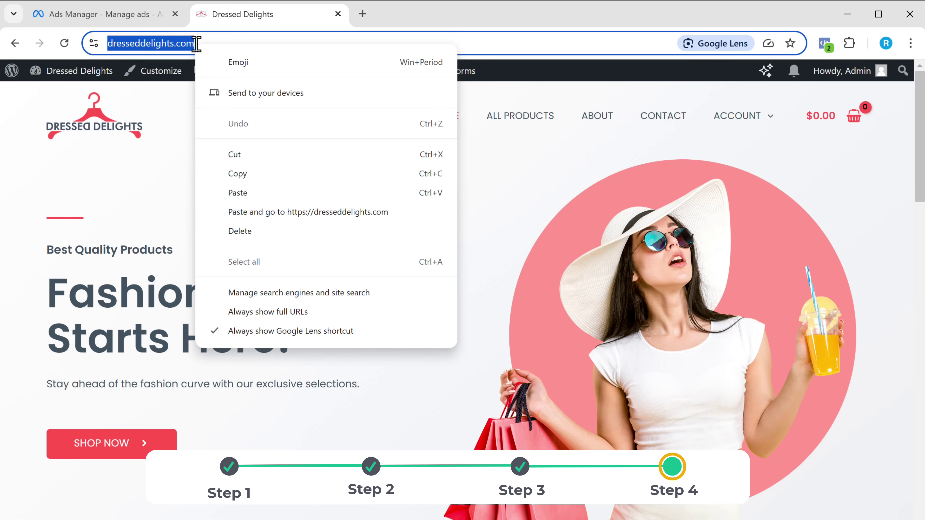
click(237, 178)
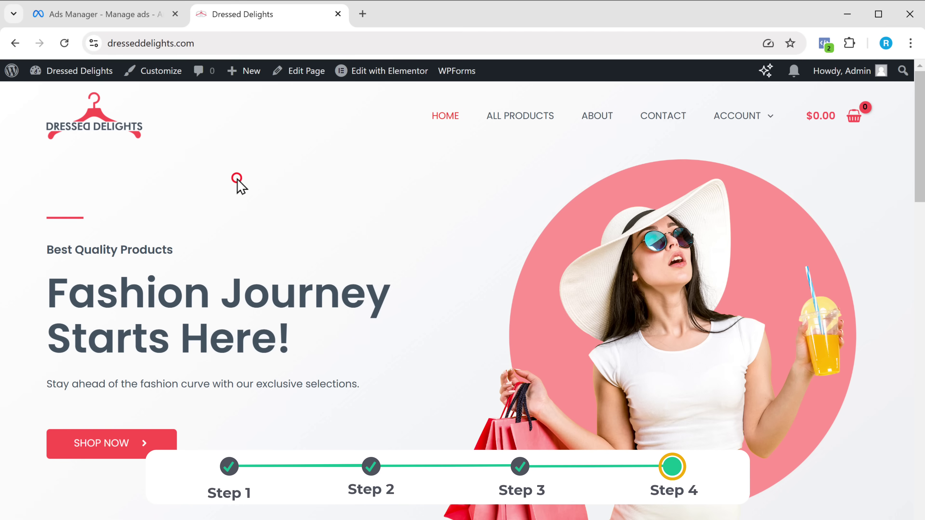
click(74, 20)
click(301, 263)
right_click(301, 263)
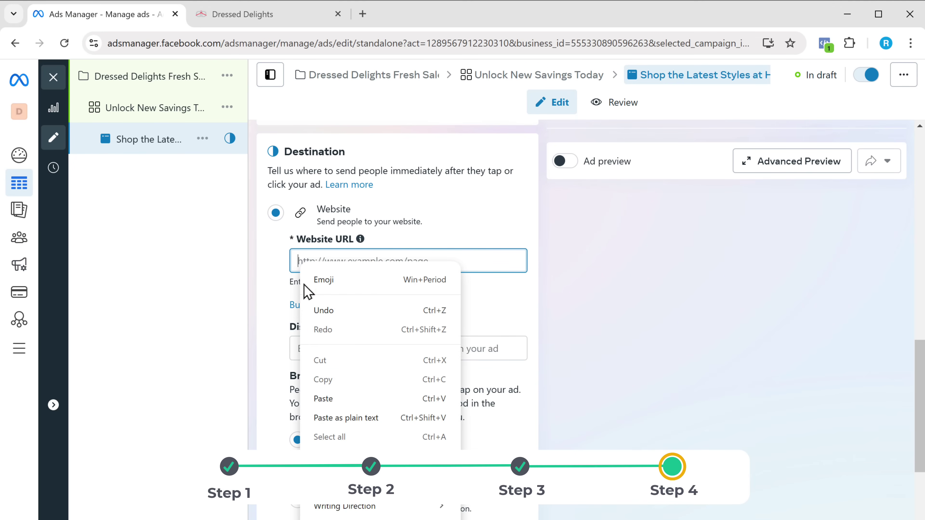
Step: Paste dresseddelights.com as the Website URL and set up a video creative up to the Text step
click(324, 400)
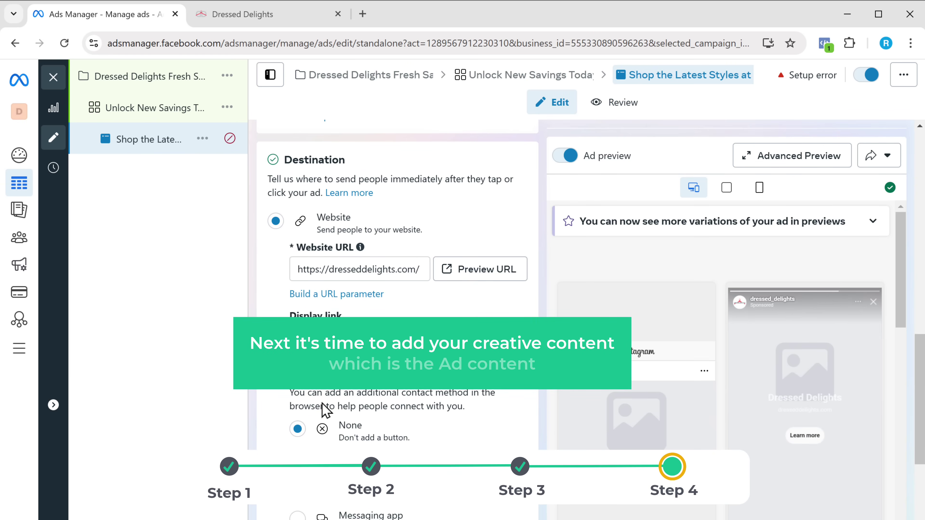
scroll(326, 410, down, 12)
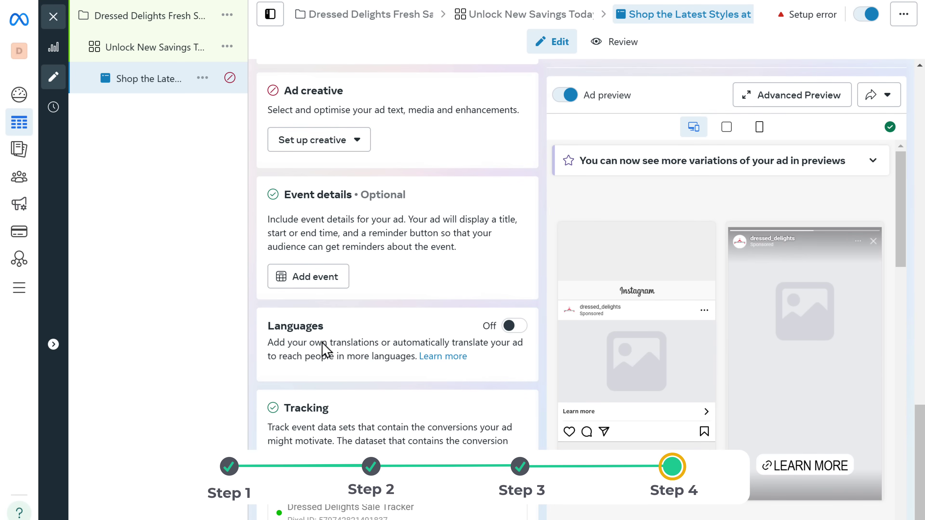
click(315, 147)
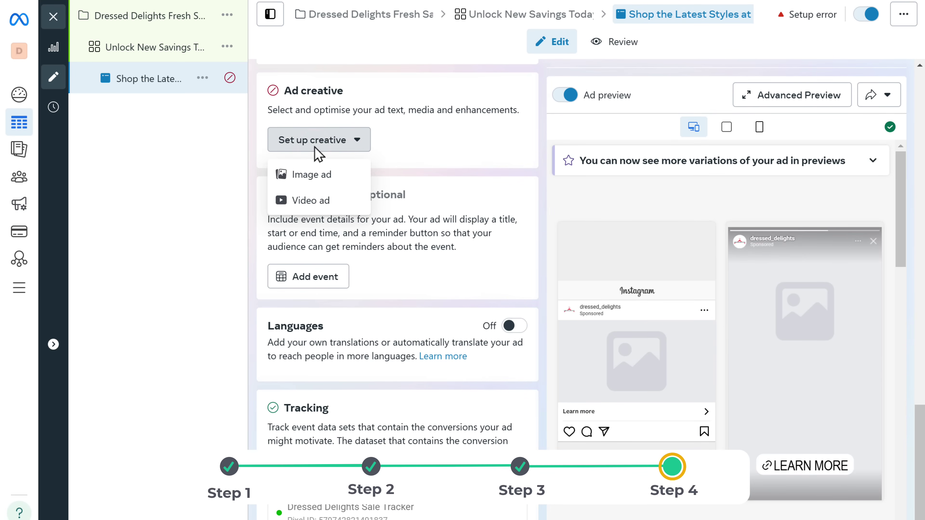
click(309, 202)
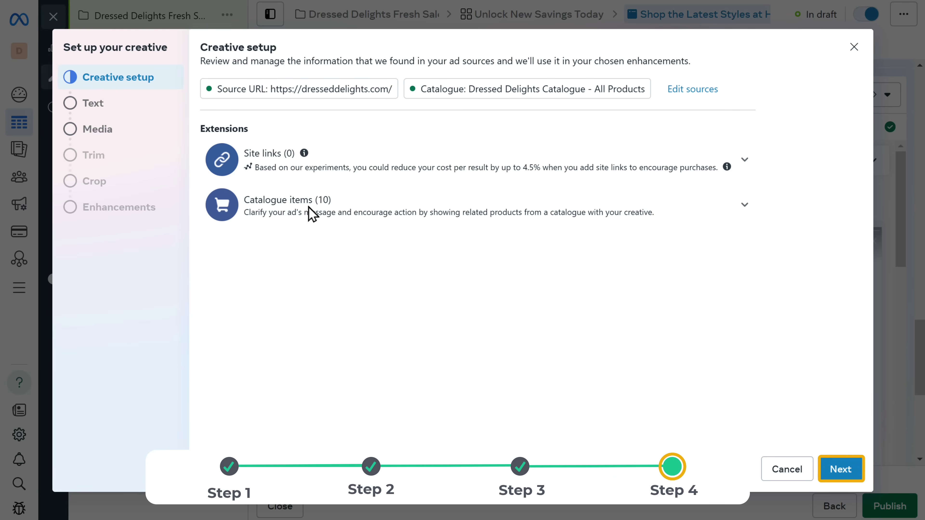
click(841, 470)
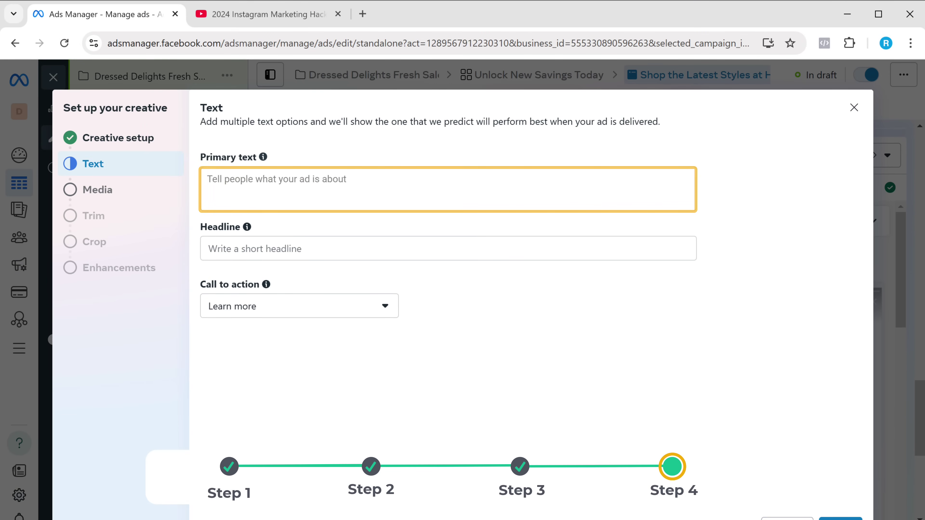
Step: Bring up the YouTube video description with the GravityWrite Instagram Ad copy link
click(448, 248)
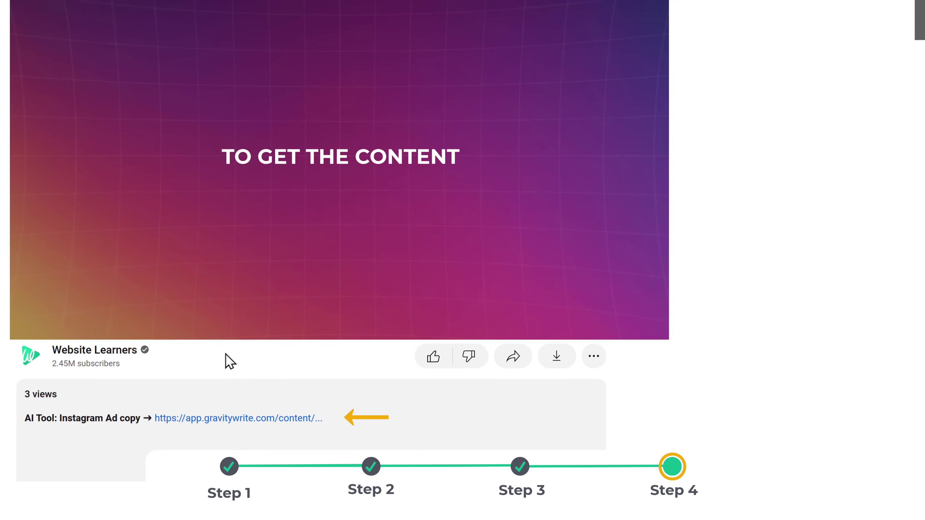
Step: In GravityWrite's Instagram Ad Copy tool, describe the extra 25%-off sale and generate 2 ad copies
click(211, 415)
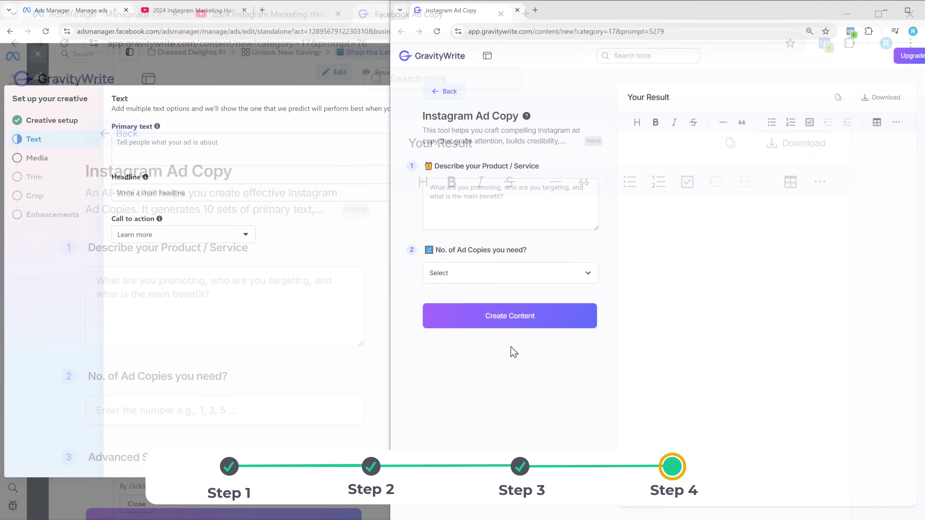
click(431, 188)
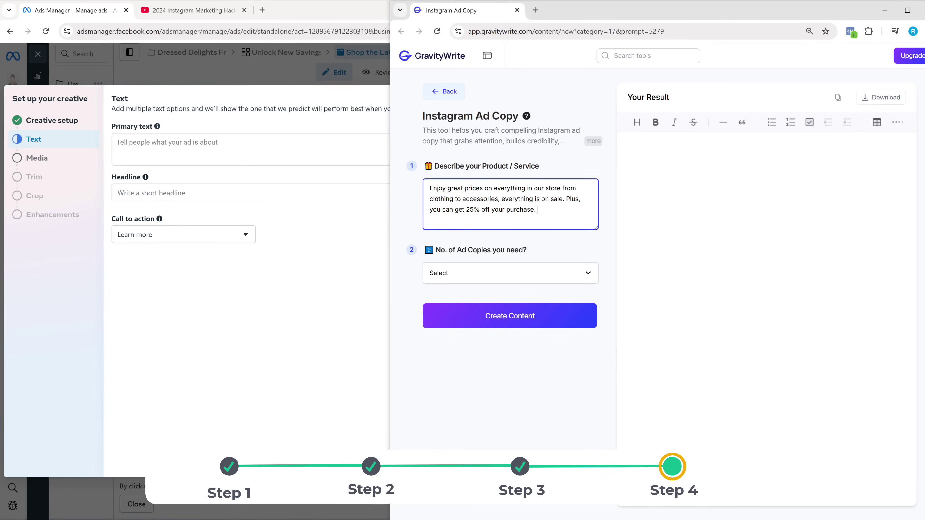
text(ls.)
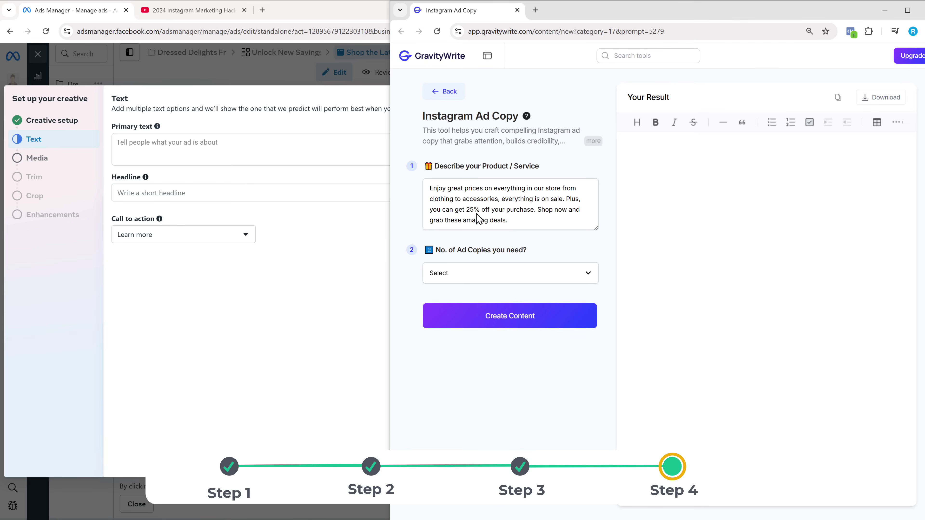
click(589, 276)
click(432, 310)
click(512, 325)
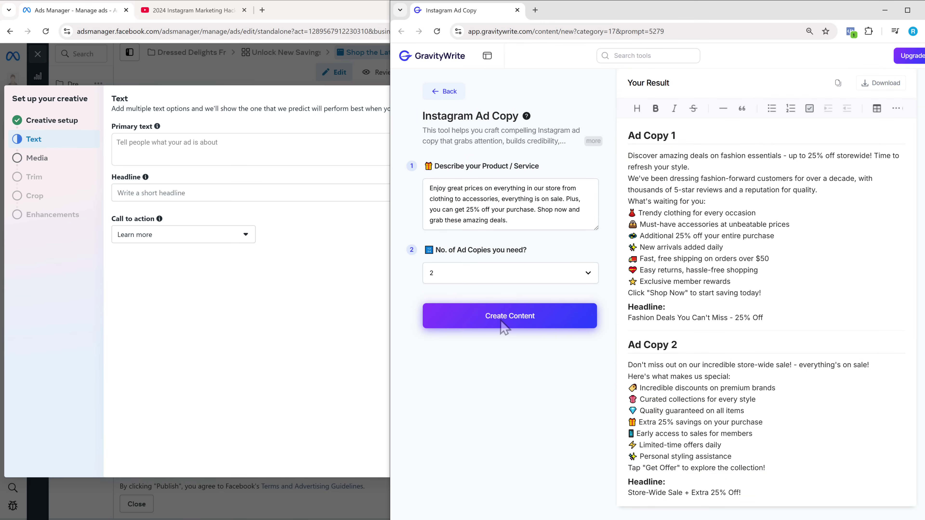
Step: Copy Ad Copy 2's body text into the ad's primary text field
drag(629, 365, 766, 469)
right_click(766, 469)
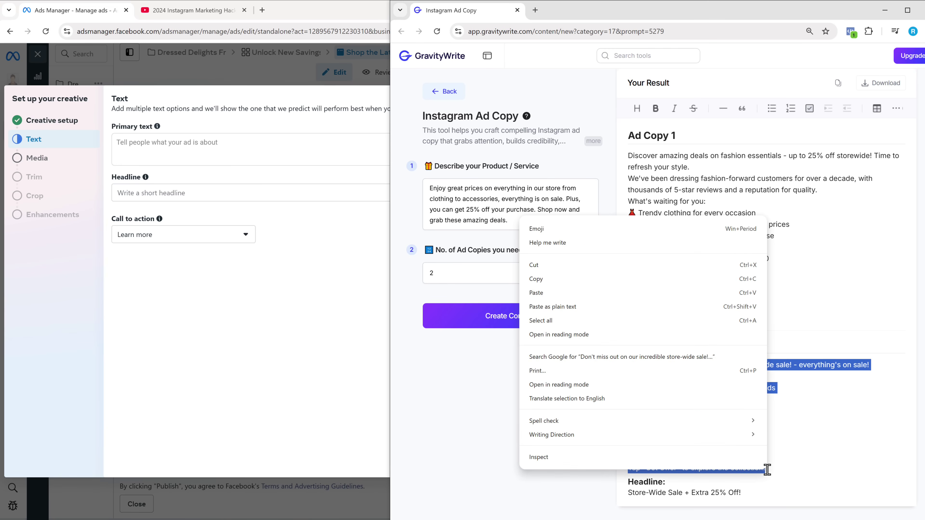
click(534, 281)
click(120, 146)
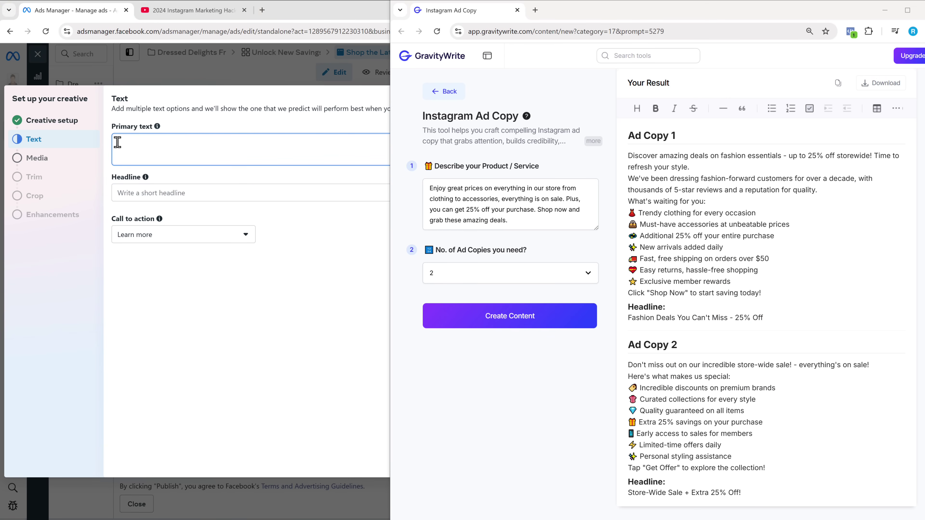
right_click(121, 146)
click(134, 256)
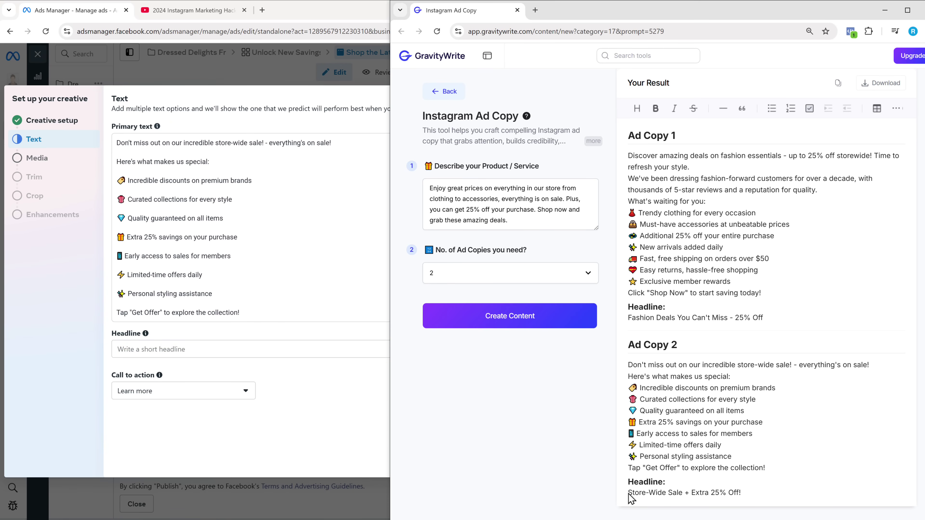
Step: Set the headline to 'Store-Wide Sale + Extra 25% Off!' and the call to action to Get offer
right_click(743, 492)
click(759, 305)
right_click(119, 349)
click(135, 239)
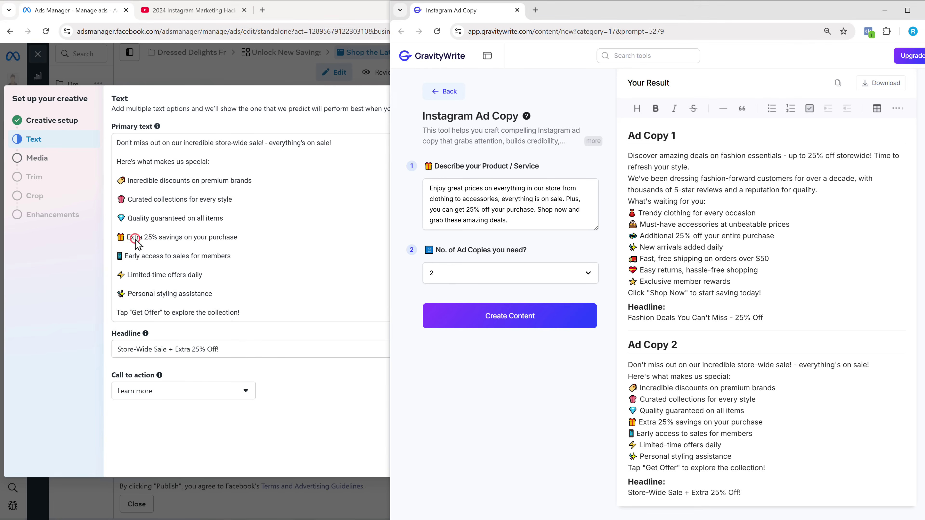
click(246, 397)
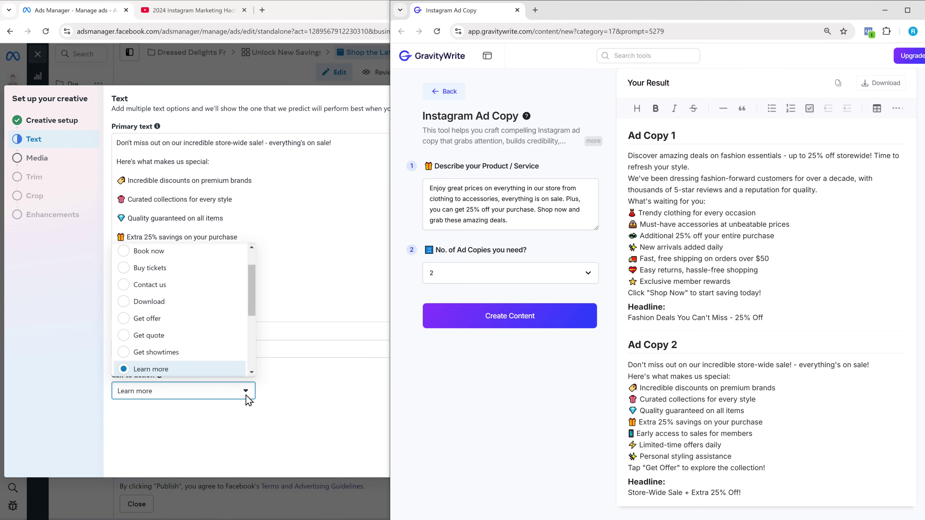
click(127, 319)
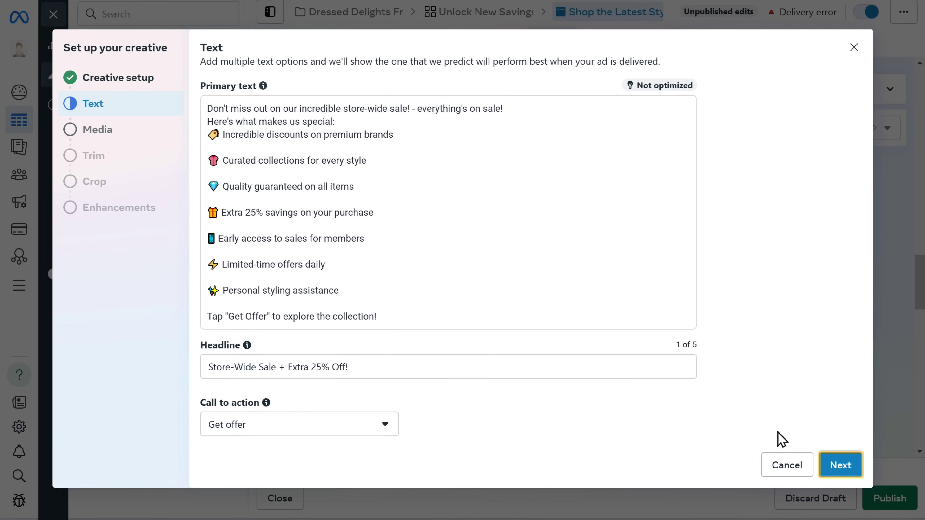
click(841, 466)
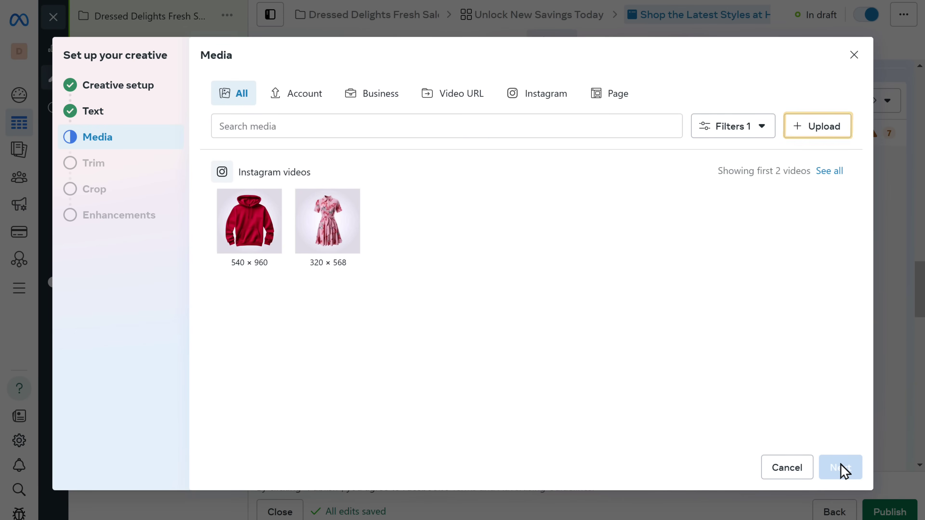
Step: Upload the Unbeatable Prices with a 25% Discount video, accepting the default crop and enhancements
click(822, 132)
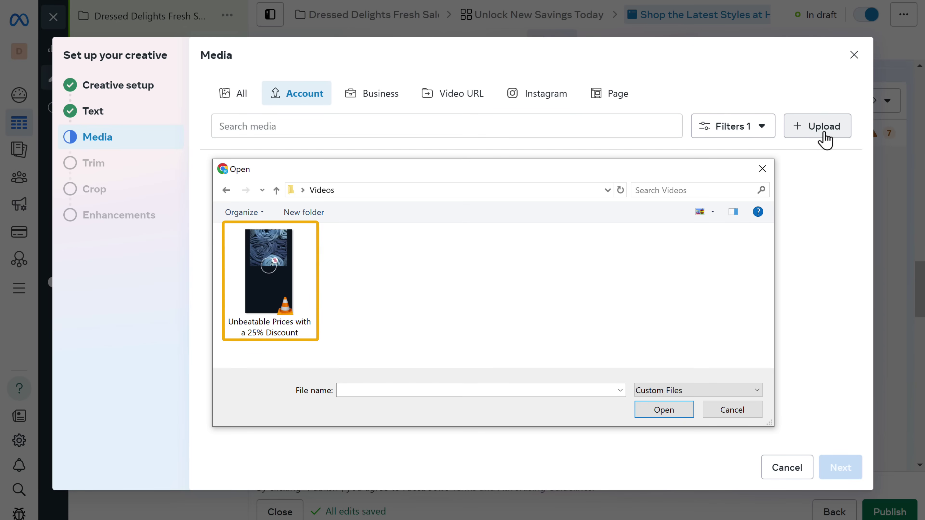
double_click(270, 272)
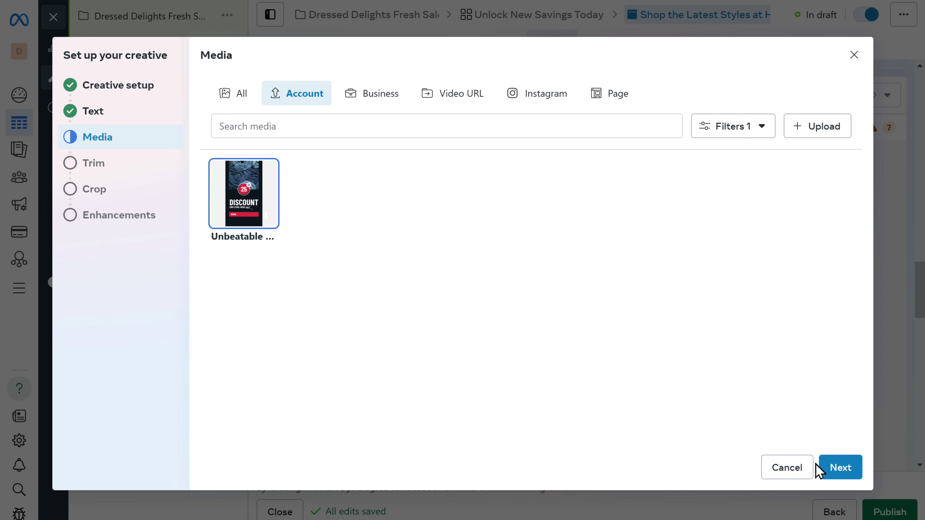
click(839, 467)
scroll(843, 481, down, 4)
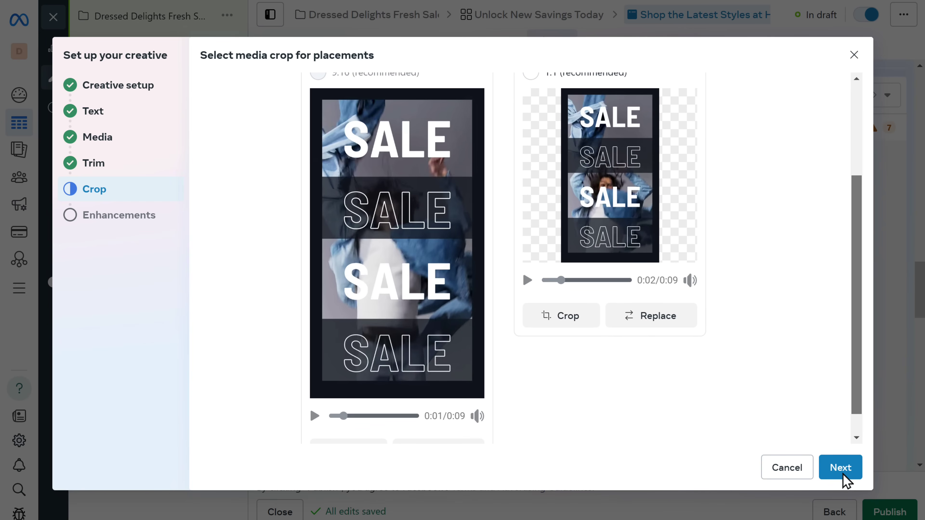
click(840, 470)
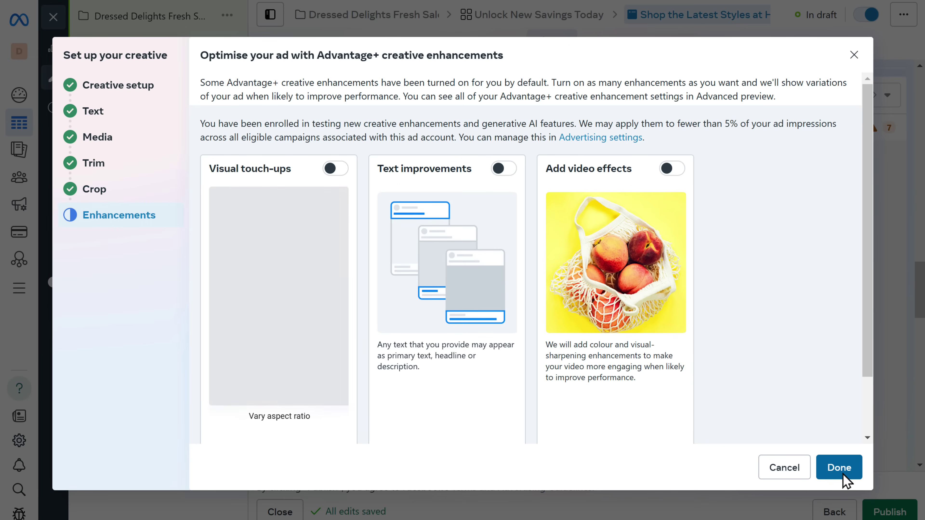
click(844, 474)
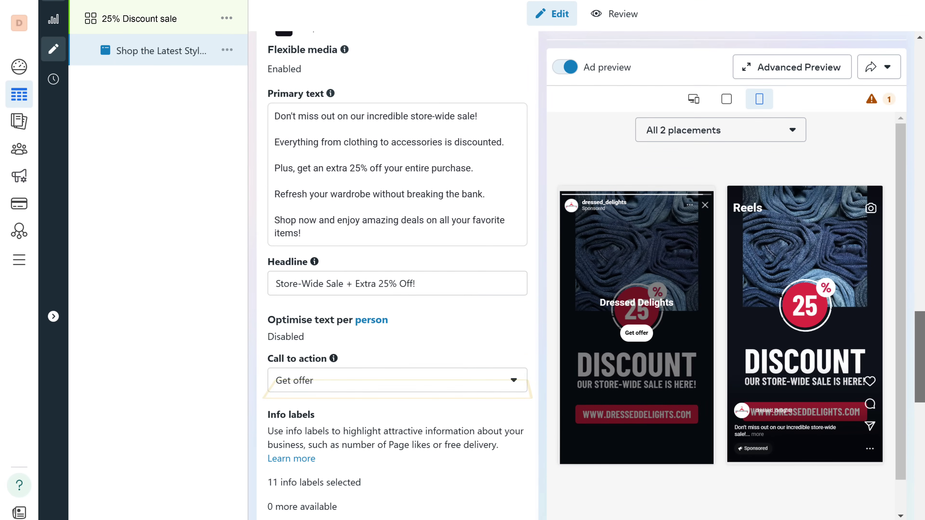
Step: Publish the Shop the Latest Styles ad along with its campaign and ad set
scroll(397, 255, down, 10)
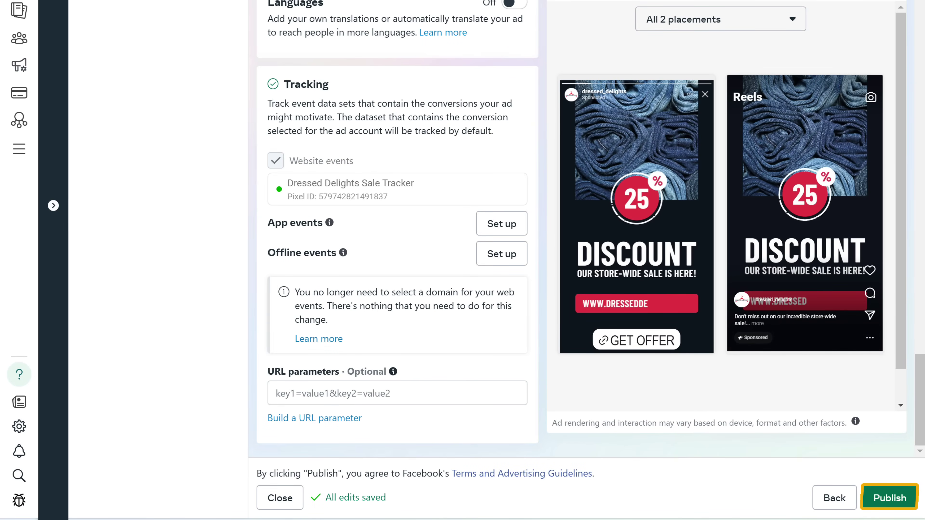
click(889, 496)
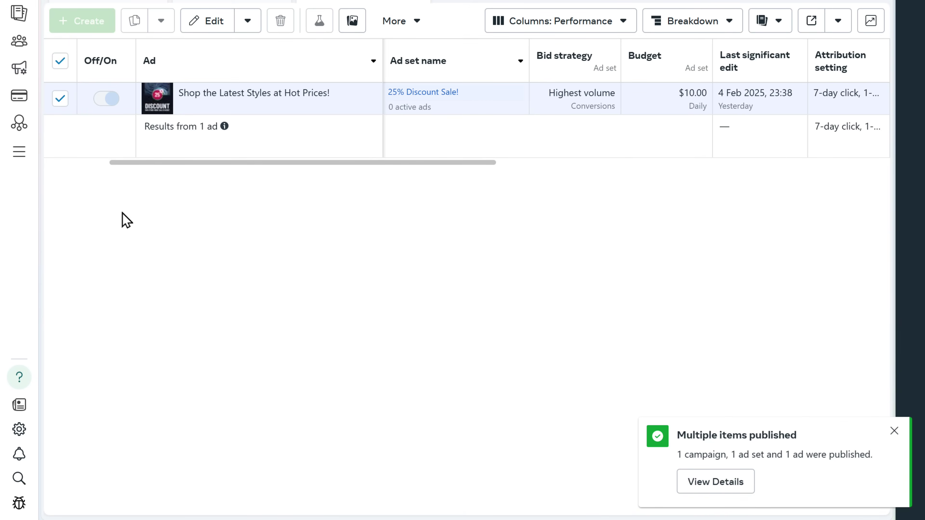
Step: Go to Events Manager's Data sources to view the Dressed Delights Sale Tracker pixel activity
mouse_move(45, 186)
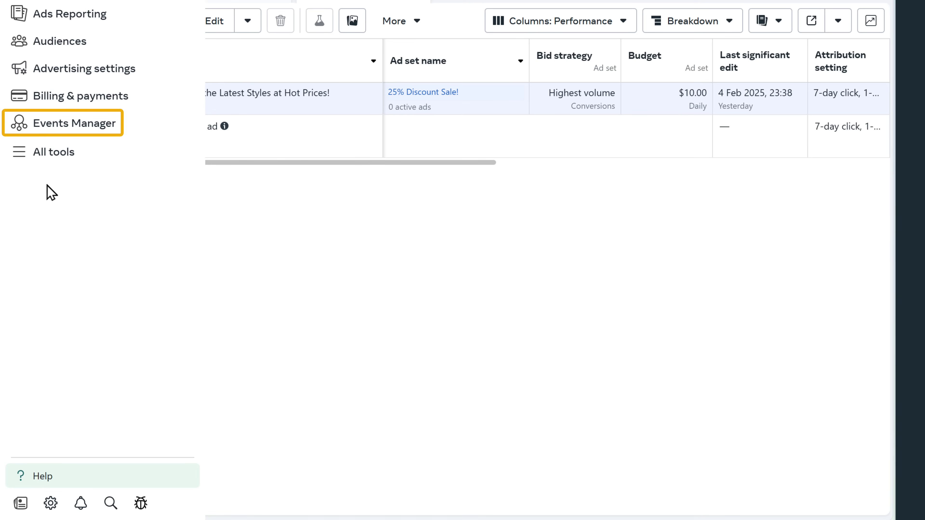
click(65, 125)
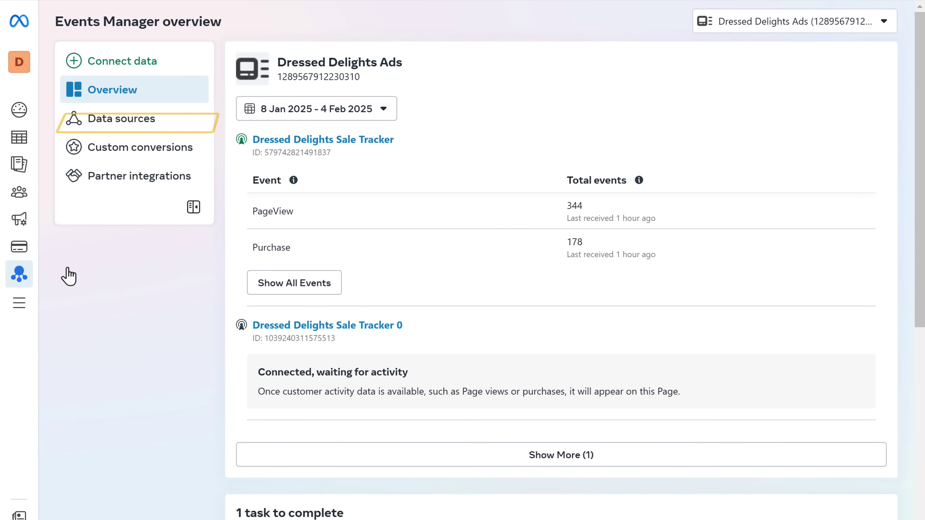
click(115, 125)
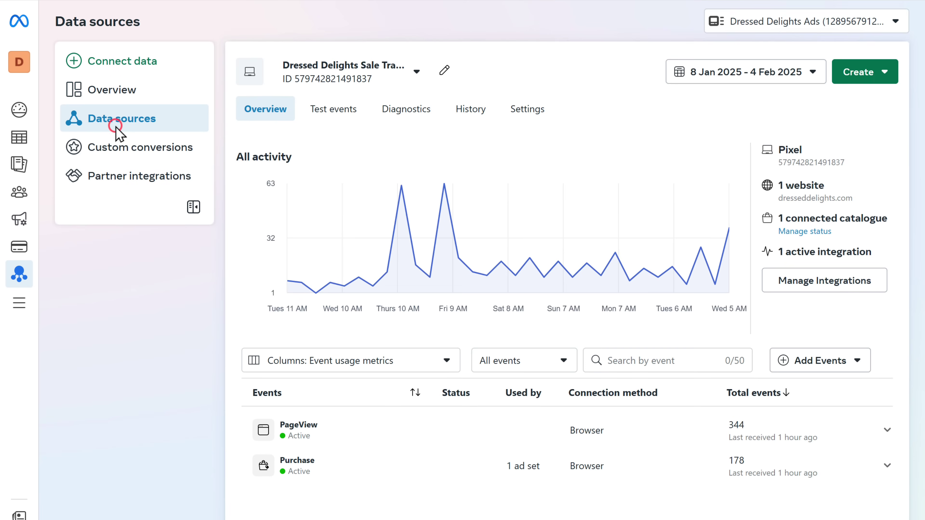